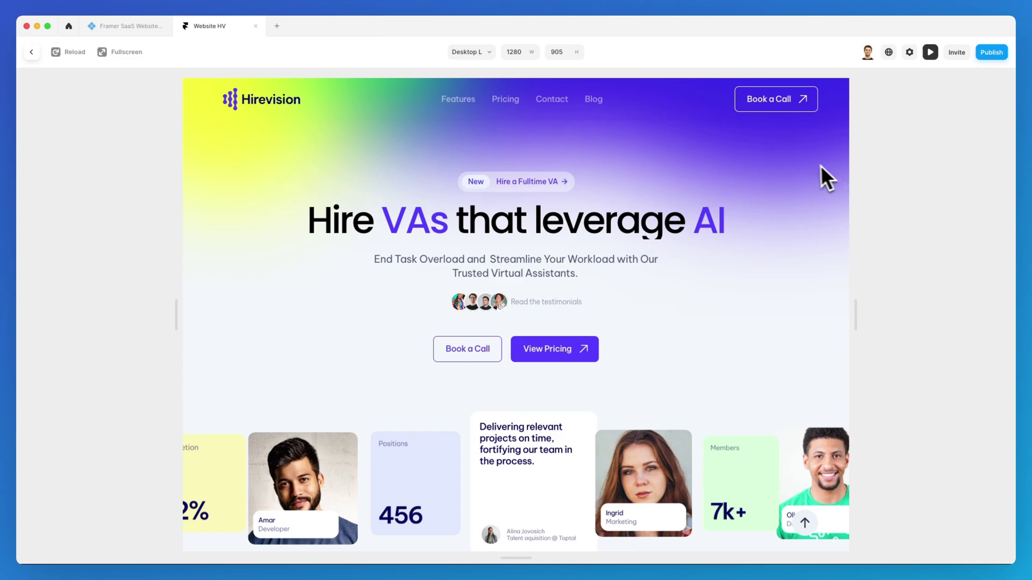
Scroll the Hirevision preview past the hero, team stat cards, logo strip and How it works.
scroll(808, 164, "down", 3)
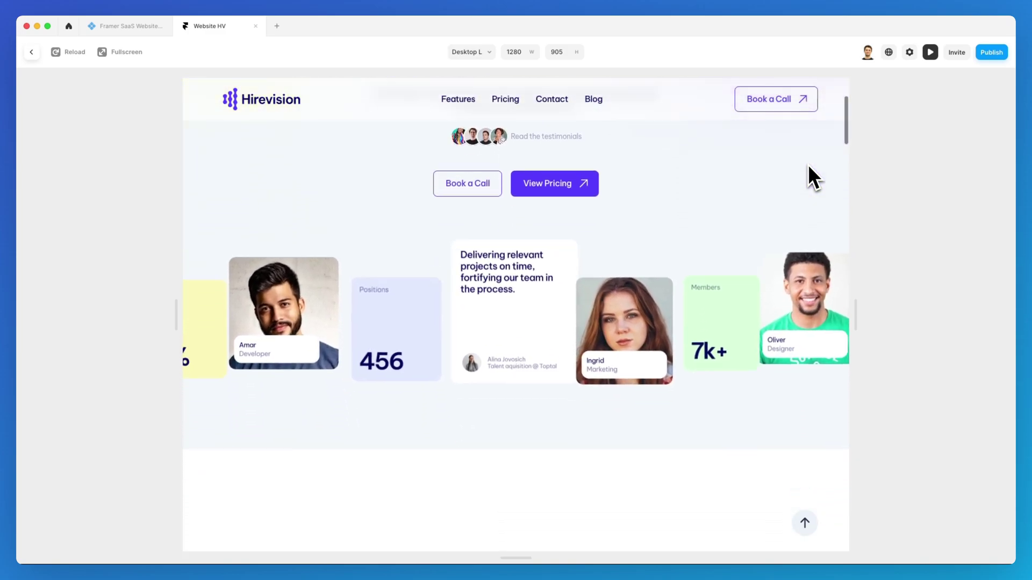
scroll(808, 167, "down", 4)
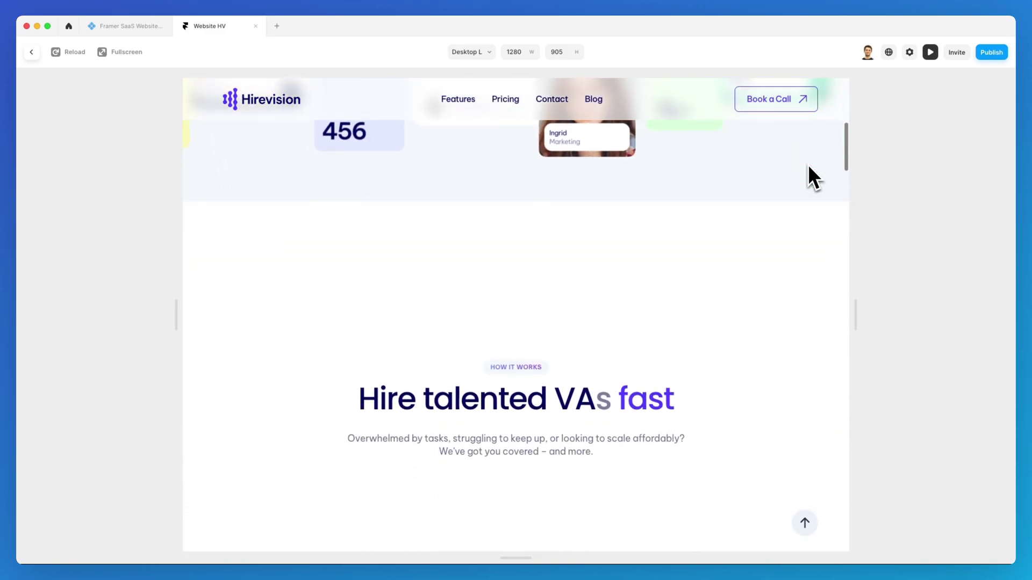
scroll(808, 165, "down", 5)
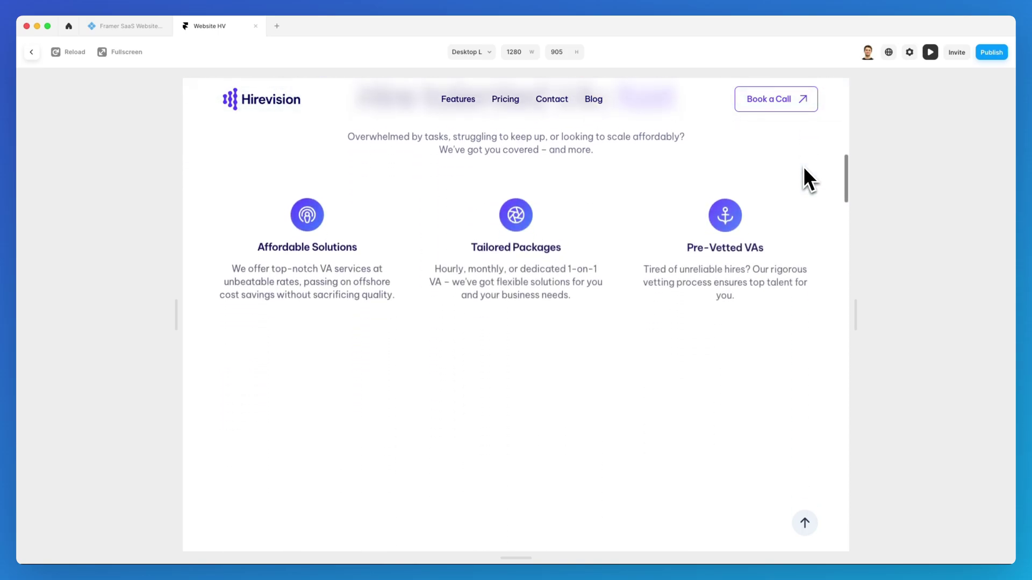
scroll(803, 166, "up", 6)
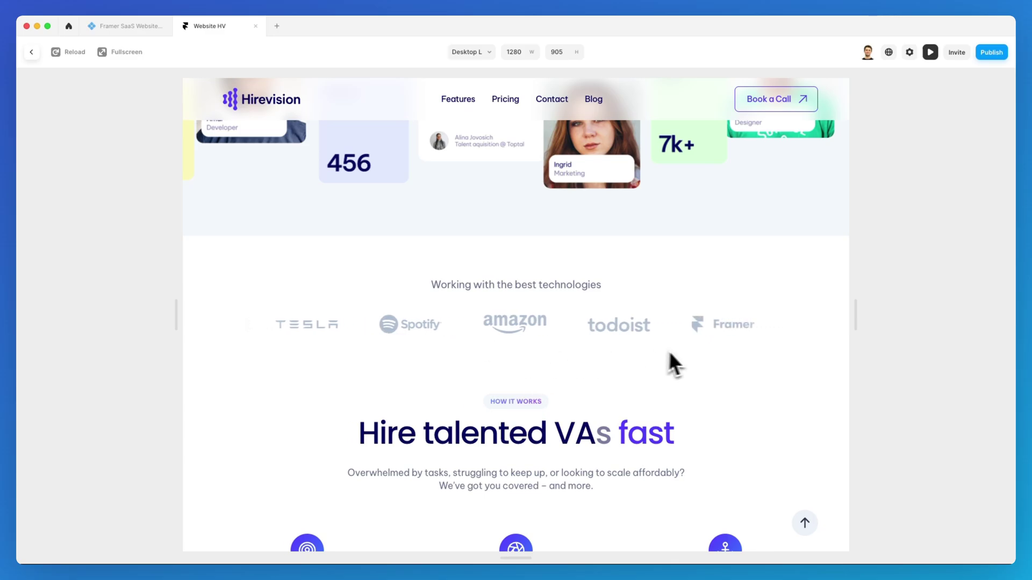
Back in the editor, insert an Interactive Slideshow above How It Works and widen it to 1022 × 200.
left_click(931, 56)
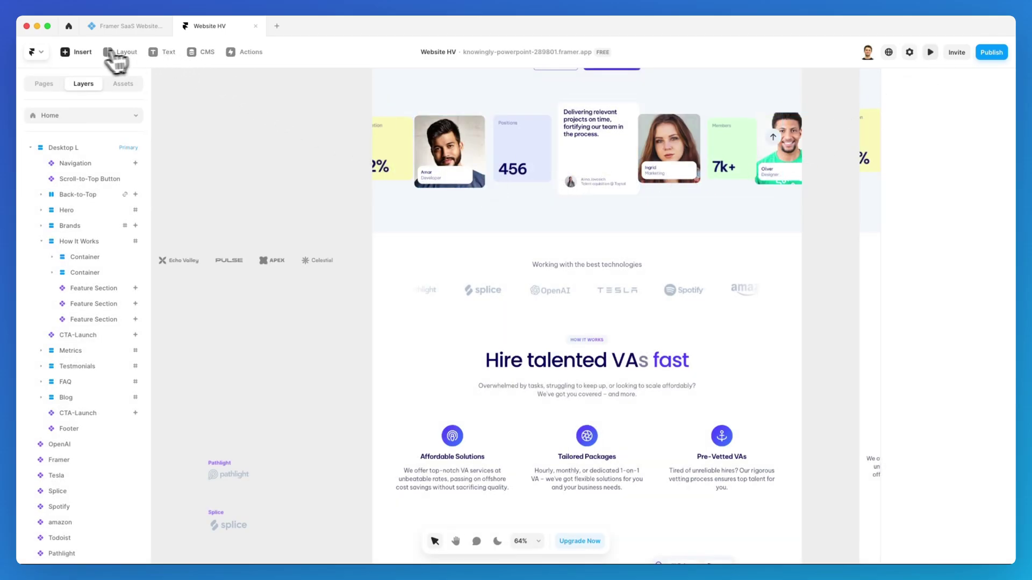
left_click(82, 54)
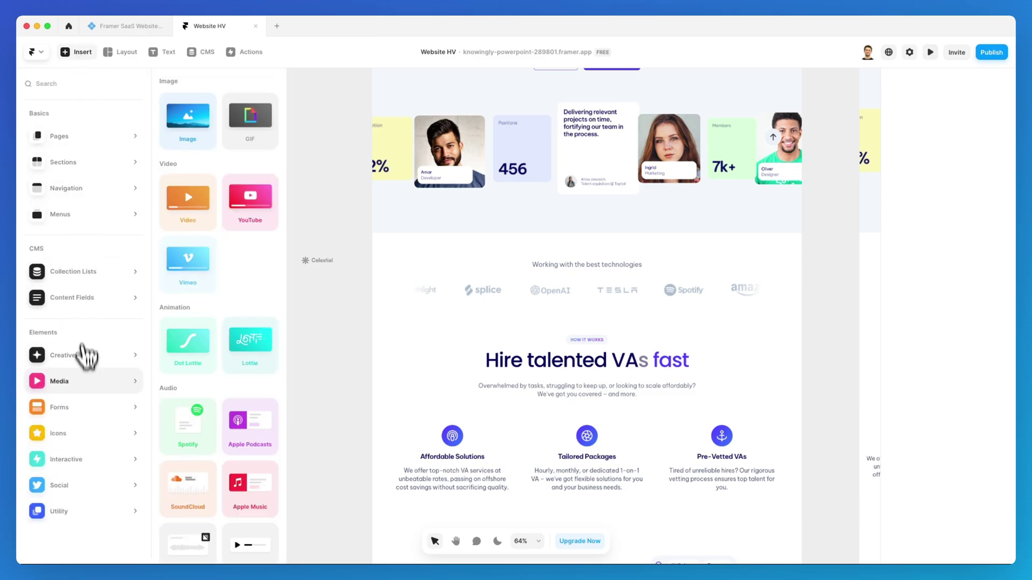
mouse_move(83, 457)
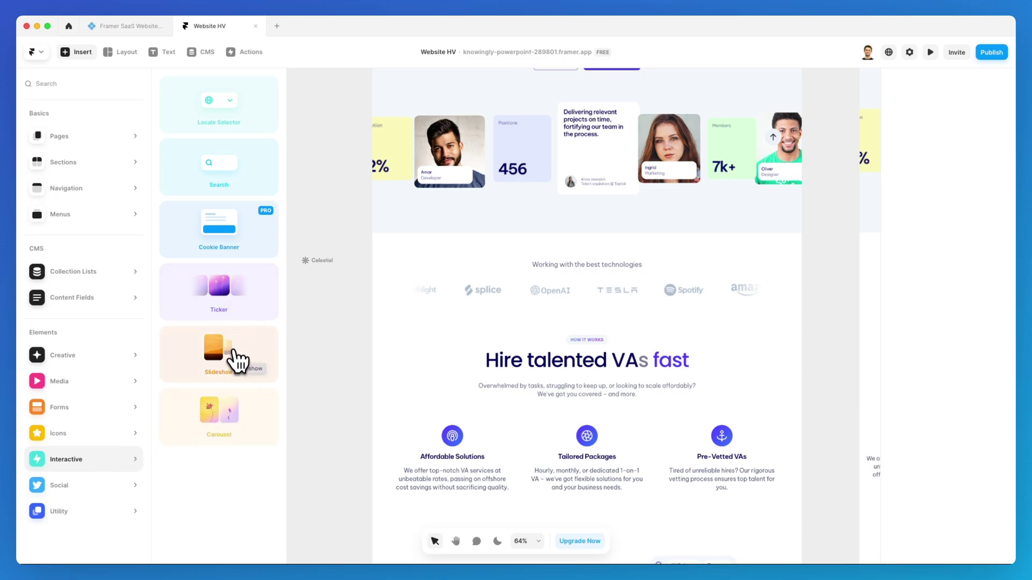
left_click_drag(236, 360, 559, 314)
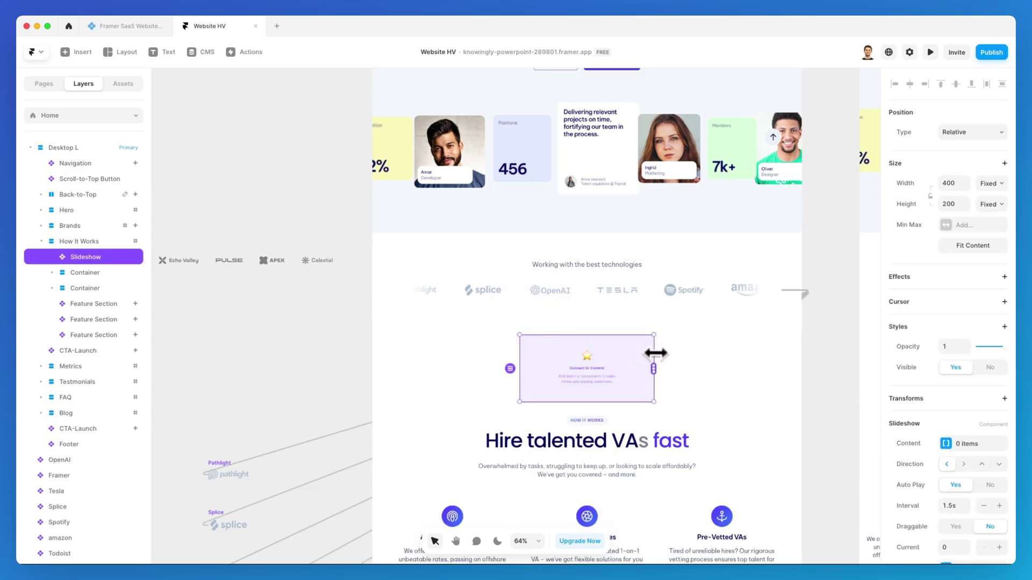
left_click_drag(654, 353, 754, 351)
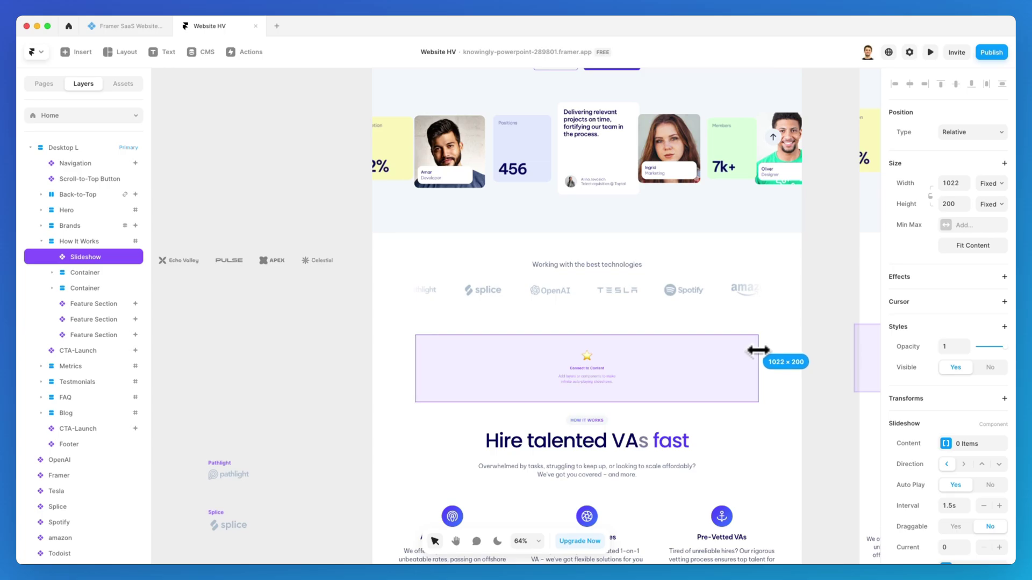
left_click_drag(758, 350, 758, 350)
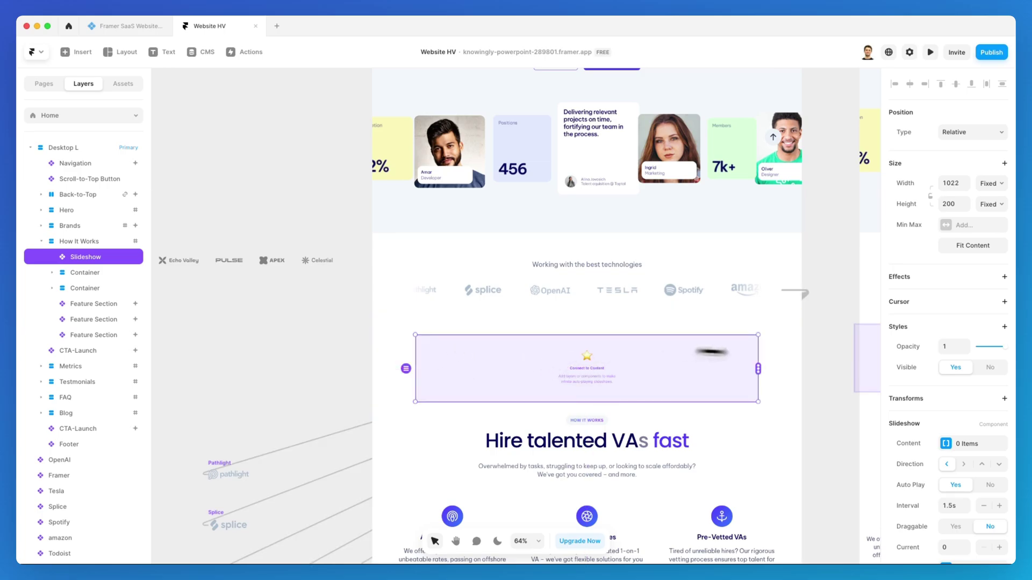
scroll(585, 359, "left", 5)
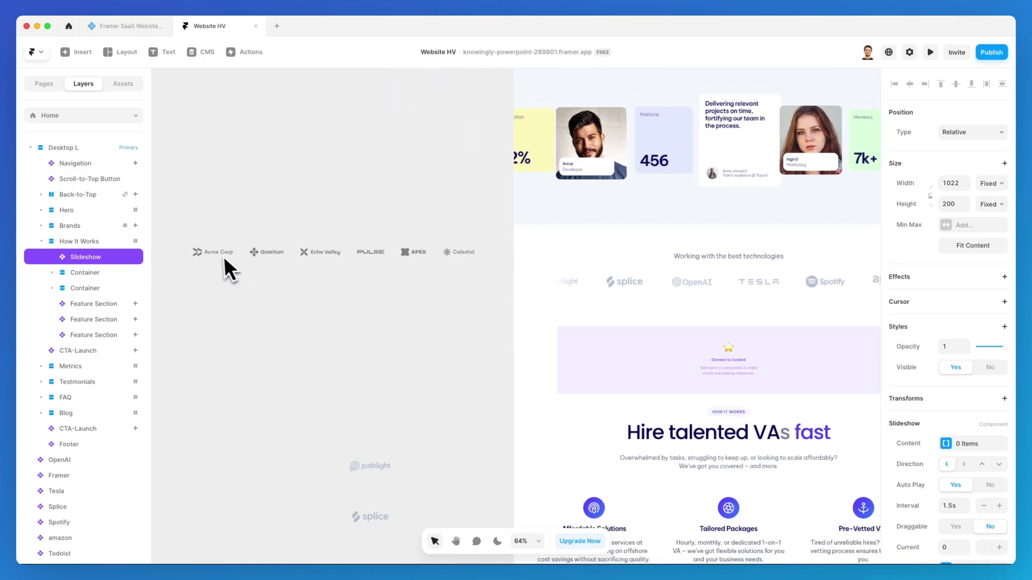
left_click(186, 239)
left_click_drag(186, 239, 496, 288)
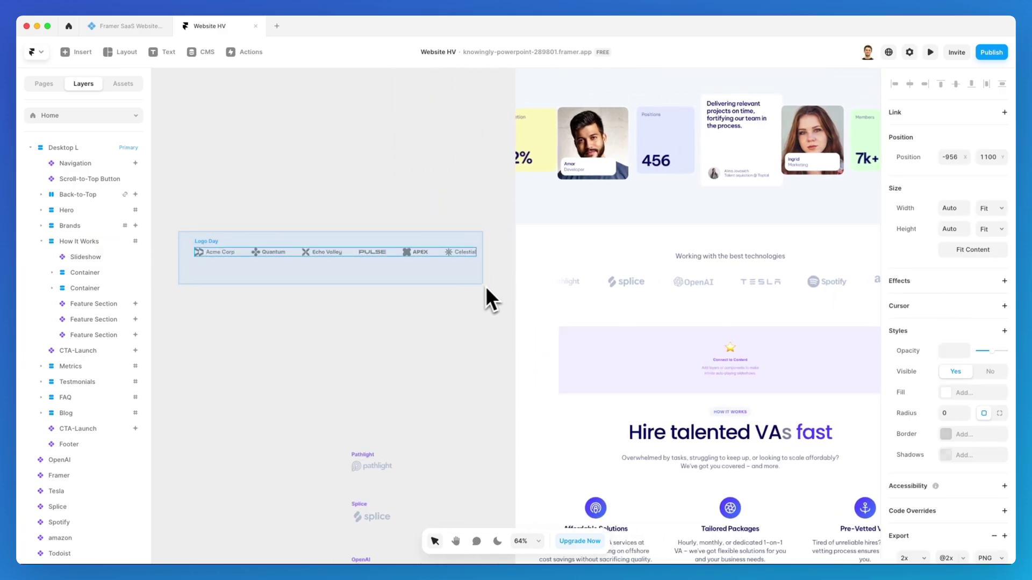
scroll(195, 260, "up", 5)
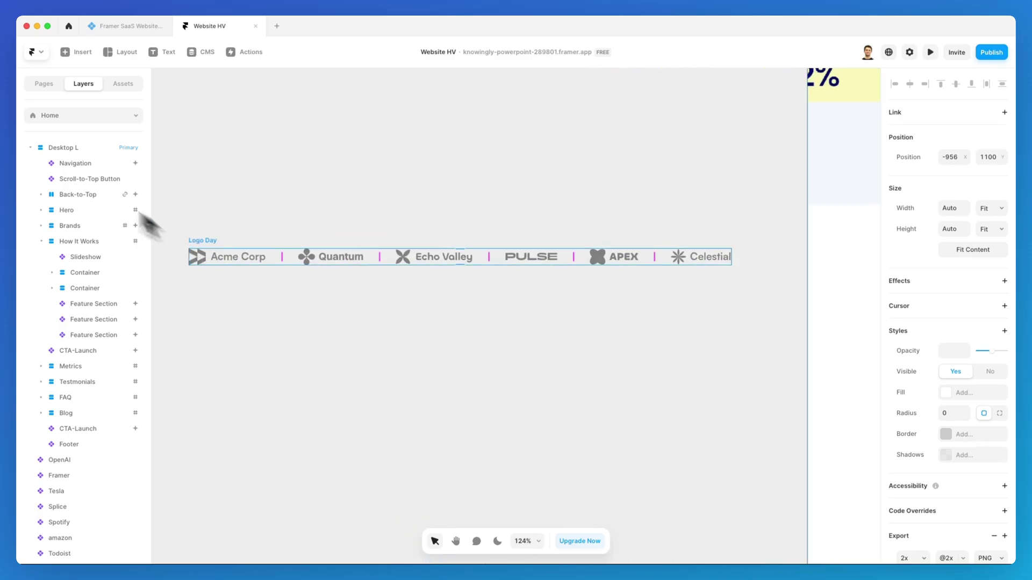
left_click(228, 205)
left_click(201, 251)
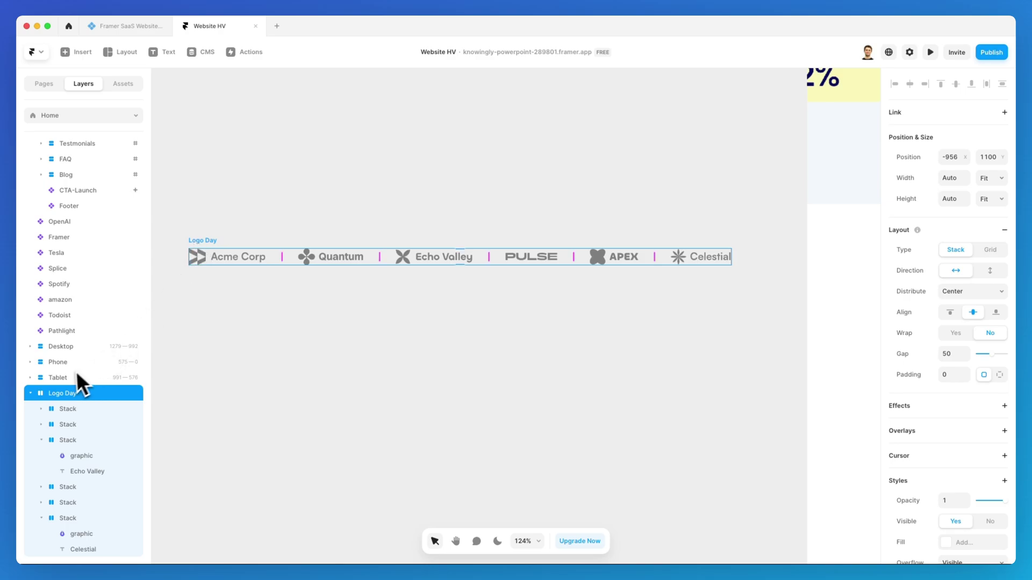
scroll(269, 294, "down", 4)
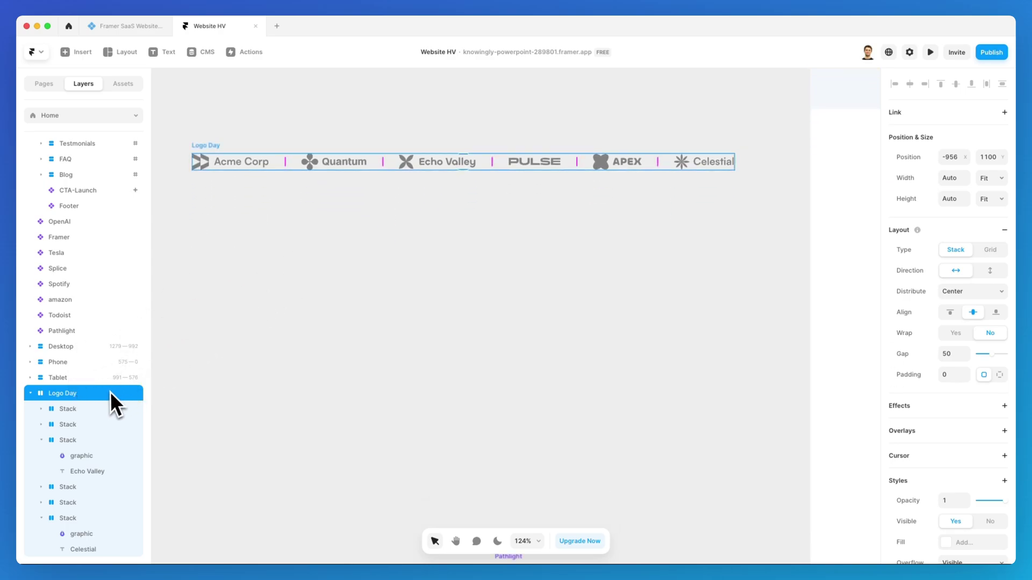
scroll(266, 263, "up", 5)
scroll(266, 253, "up", 2)
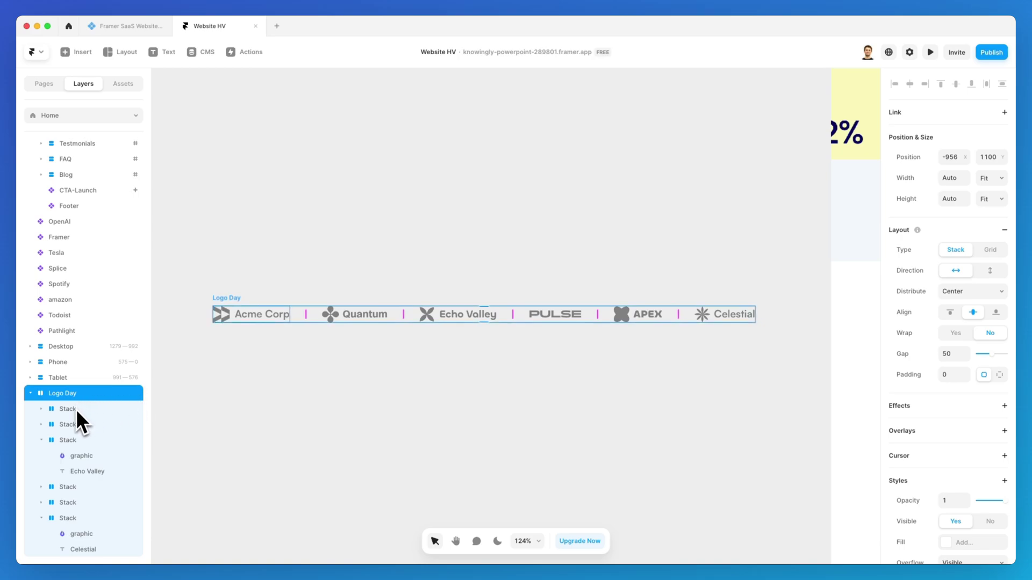
left_click(42, 440)
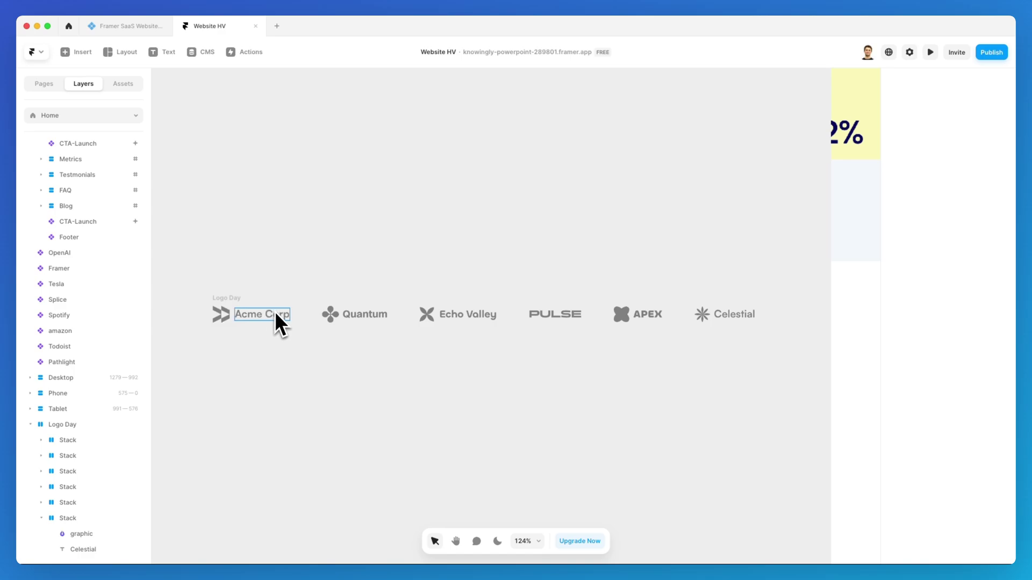
scroll(276, 312, "down", 2)
scroll(264, 315, "up", 3)
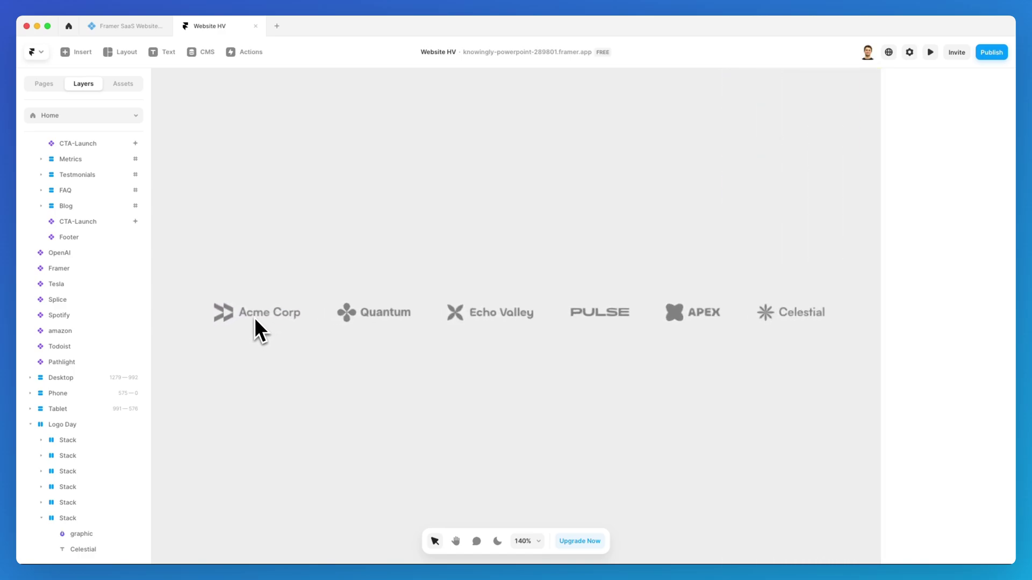
scroll(254, 317, "up", 2)
left_click(251, 316)
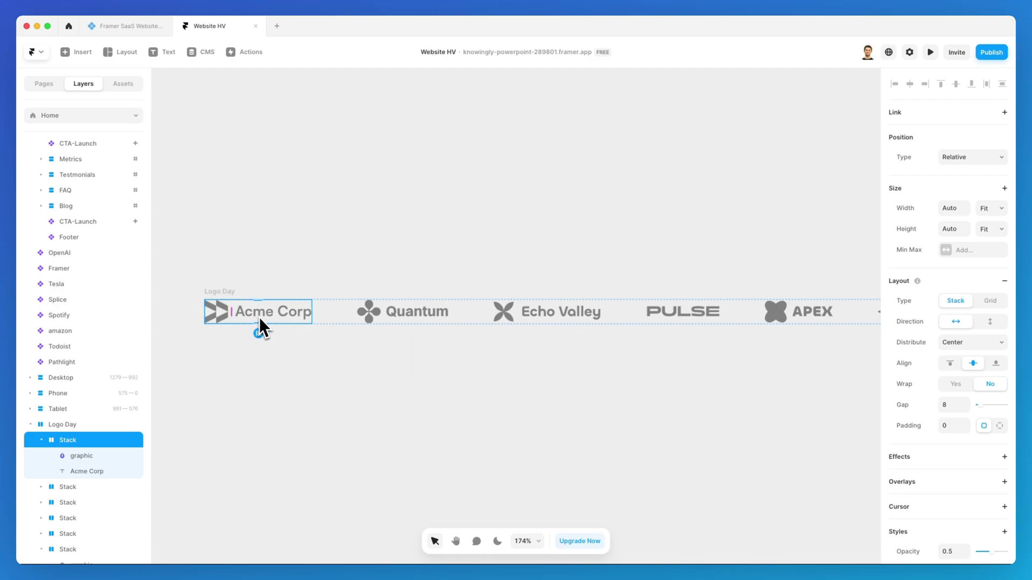
left_click(259, 318)
left_click(264, 353)
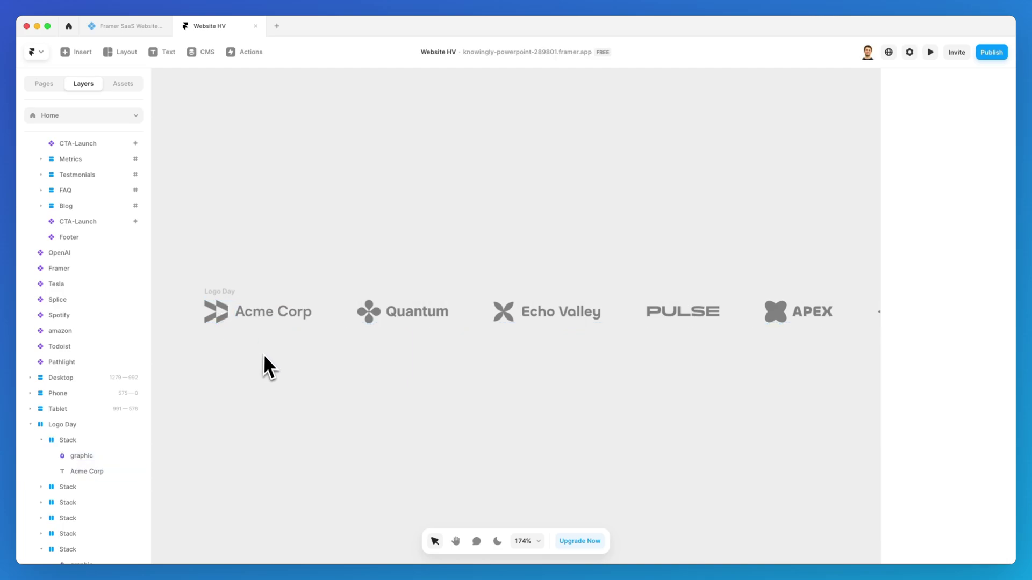
scroll(264, 356, "down", 4)
scroll(265, 356, "down", 3)
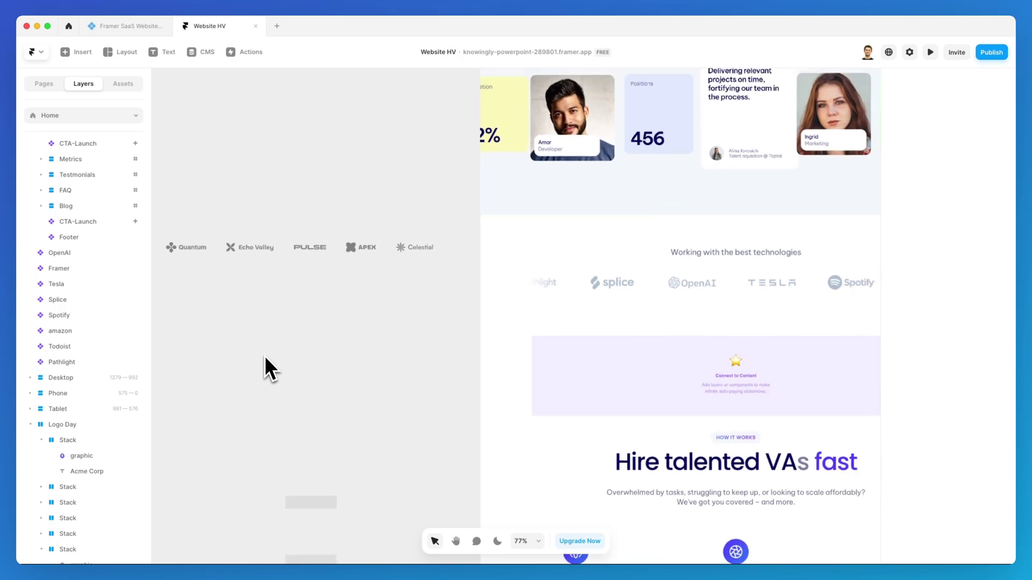
Link the Logo Day row as the Slideshow's single content item, then preview the page.
left_click(658, 361)
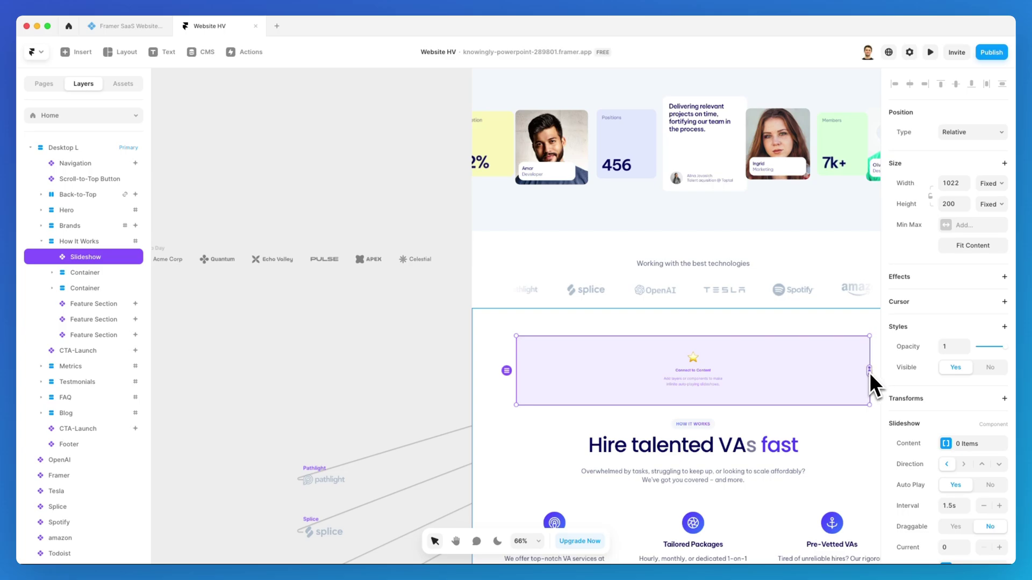
left_click_drag(869, 372, 333, 258)
scroll(469, 294, "down", 3)
scroll(469, 295, "right", 5)
scroll(469, 294, "right", 1)
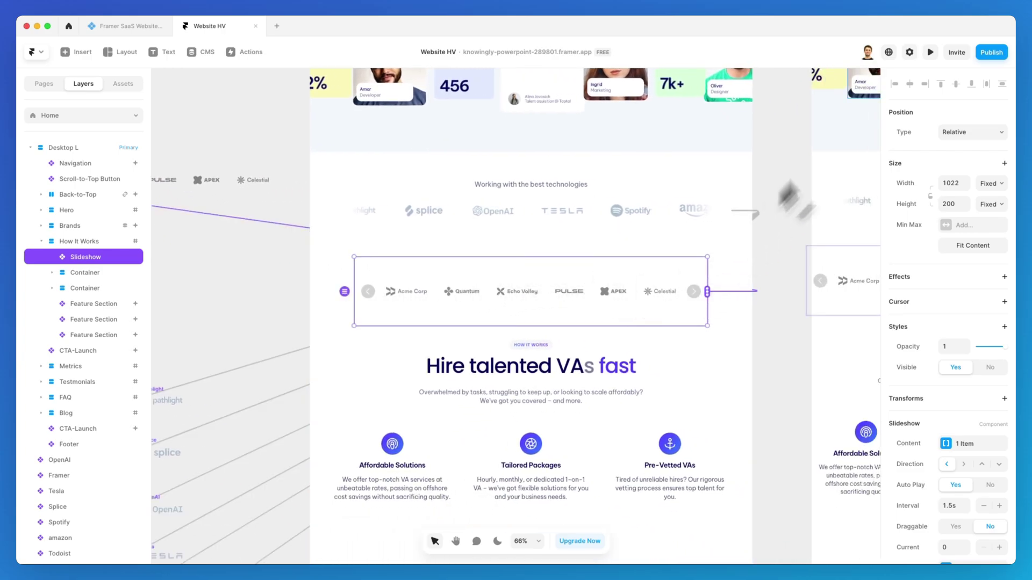
left_click(930, 52)
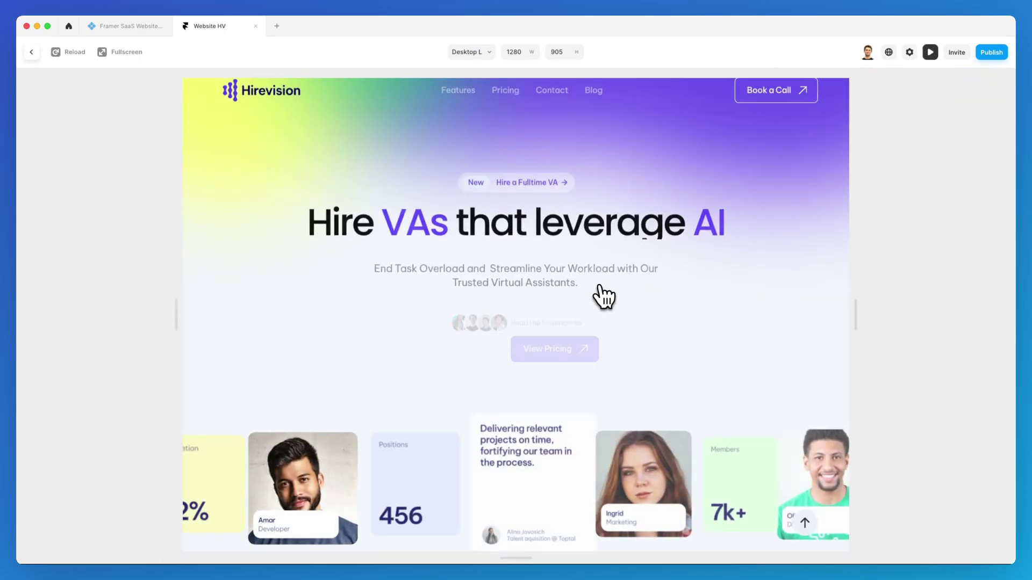
Click the logo slideshow's right arrow six times to confirm it advances and loops.
scroll(612, 301, "down", 10)
scroll(602, 296, "down", 2)
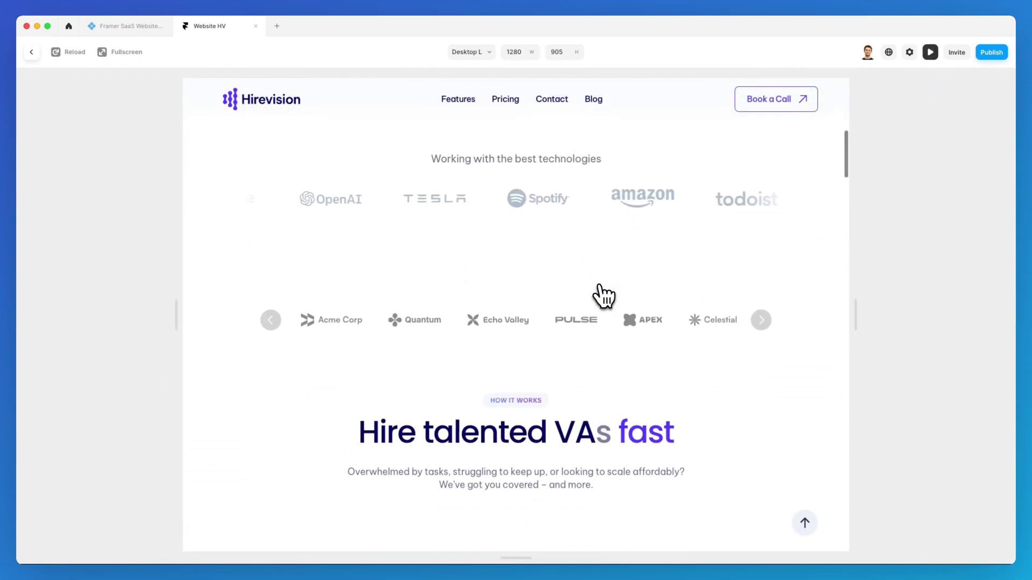
left_click(762, 321)
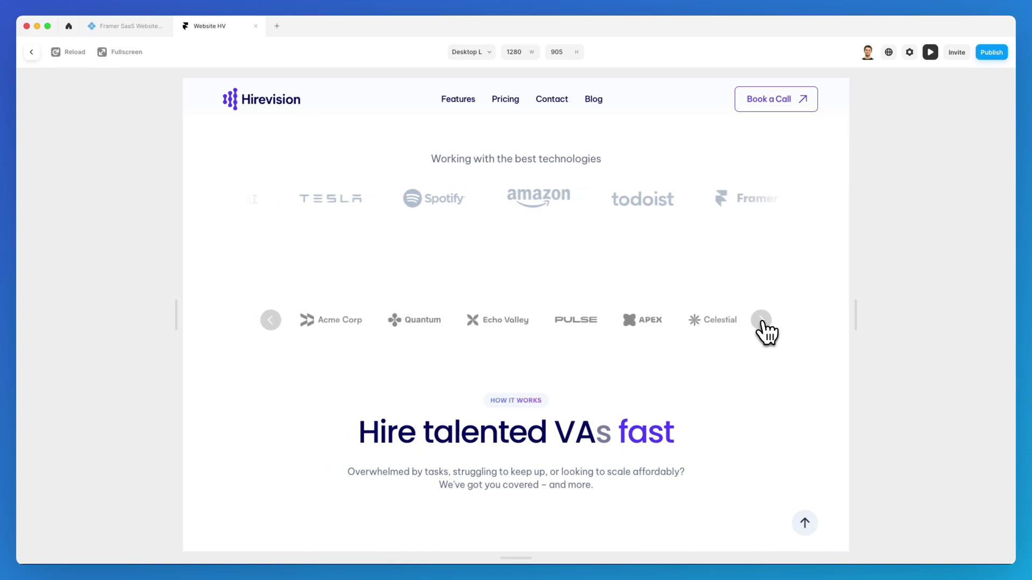
left_click(764, 321)
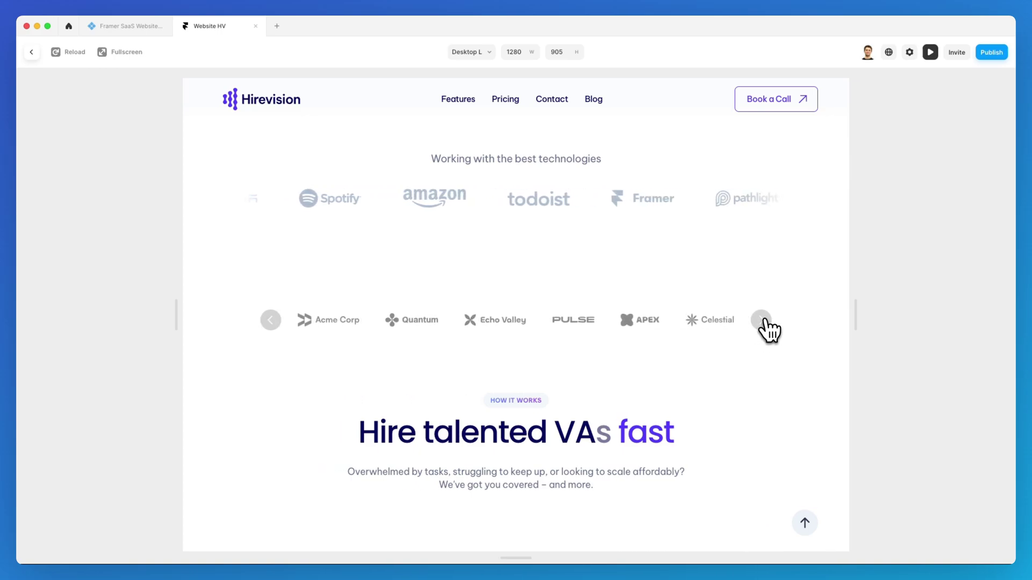
left_click(763, 321)
left_click(763, 321)
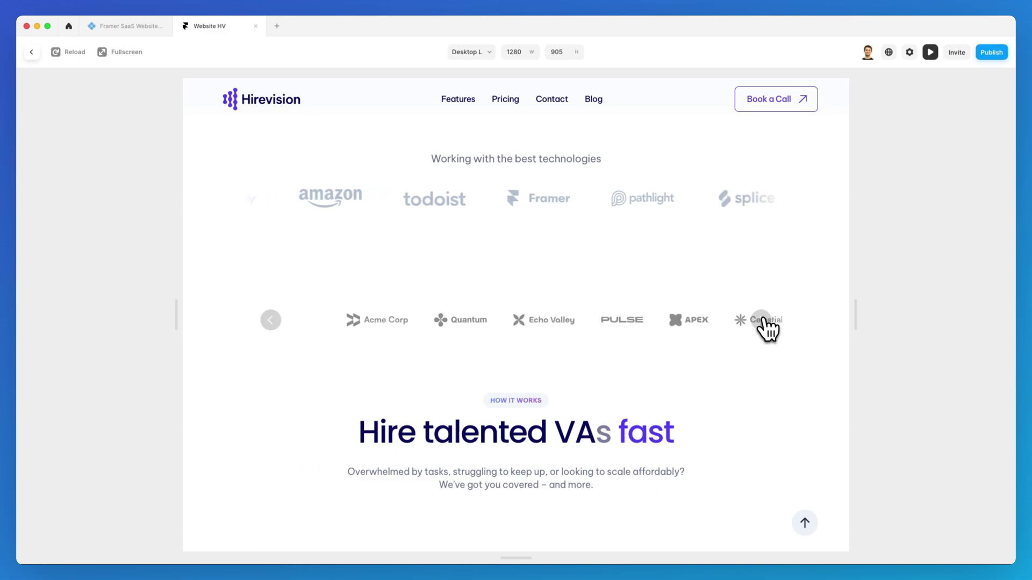
left_click(763, 321)
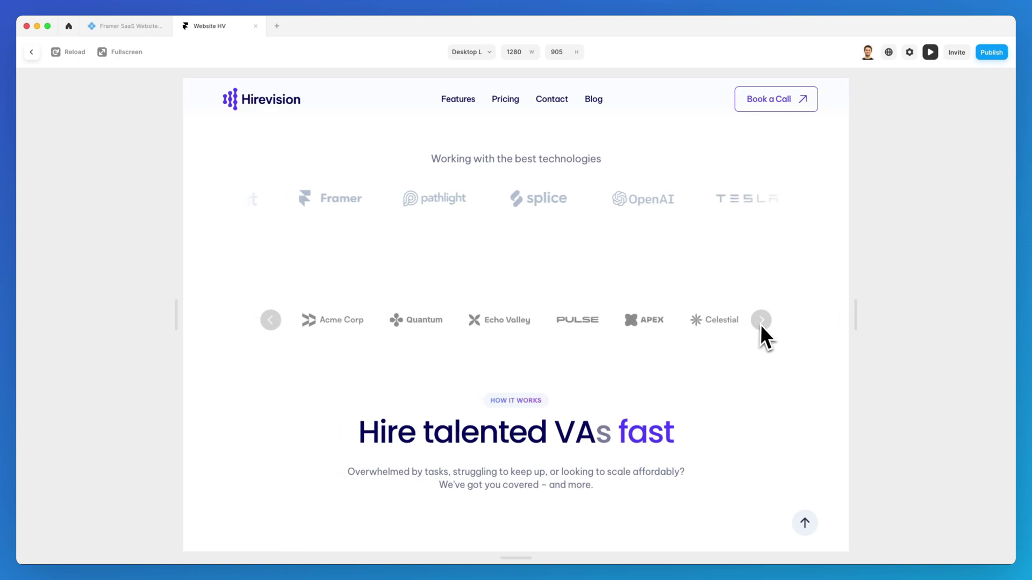
left_click(761, 322)
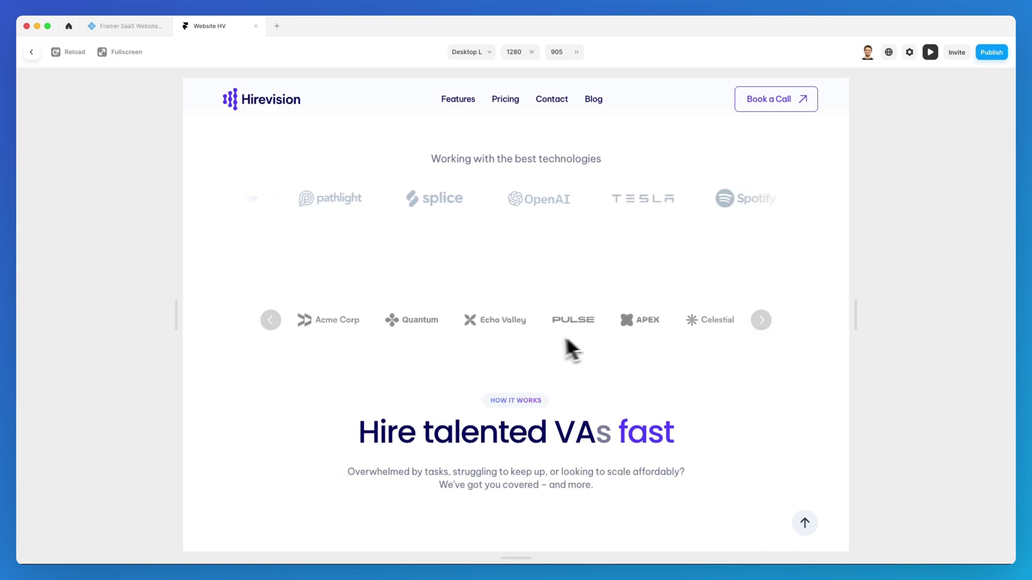
Back in the editor, set the Slideshow's Auto Play to No.
left_click(931, 54)
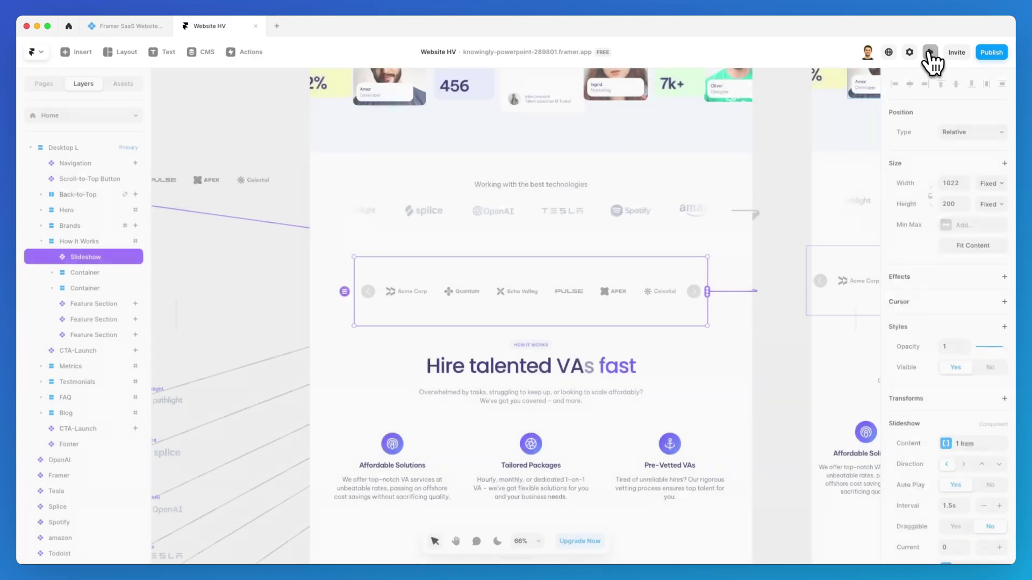
scroll(919, 344, "down", 5)
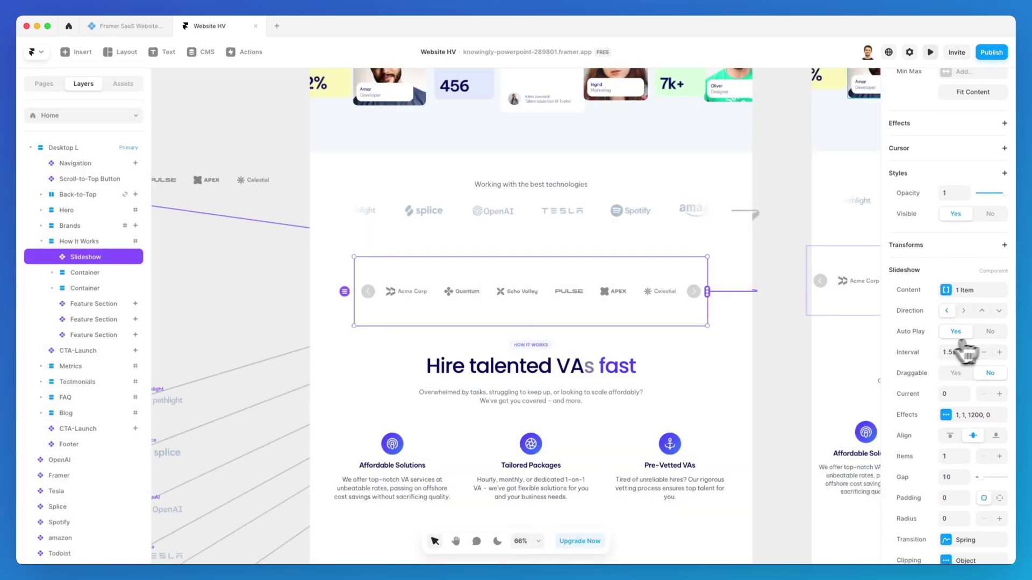
left_click(990, 333)
Preview the page and step the logo carousel backward with its left arrow.
left_click(930, 52)
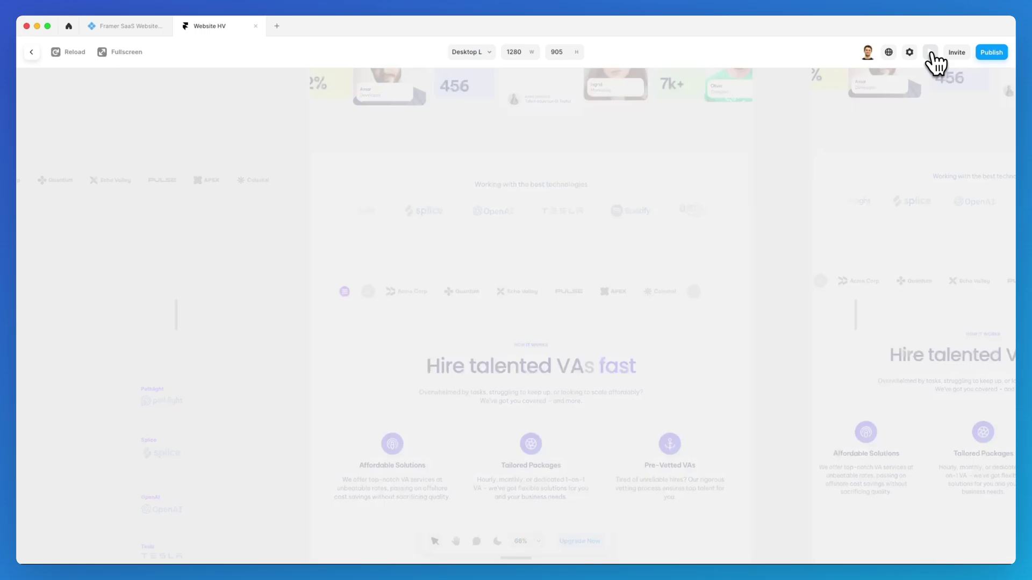
scroll(704, 262, "down", 10)
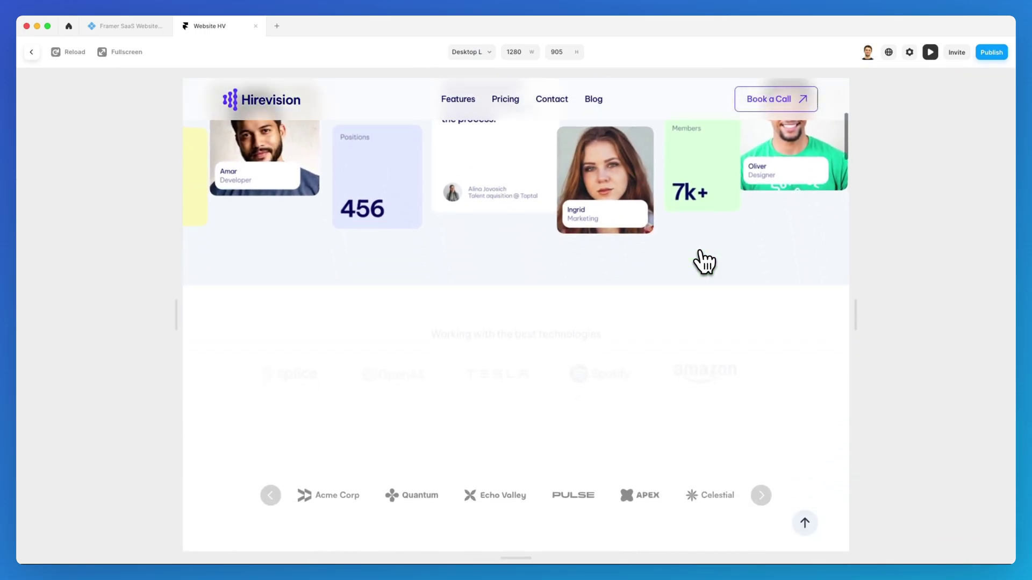
scroll(704, 258, "up", 1)
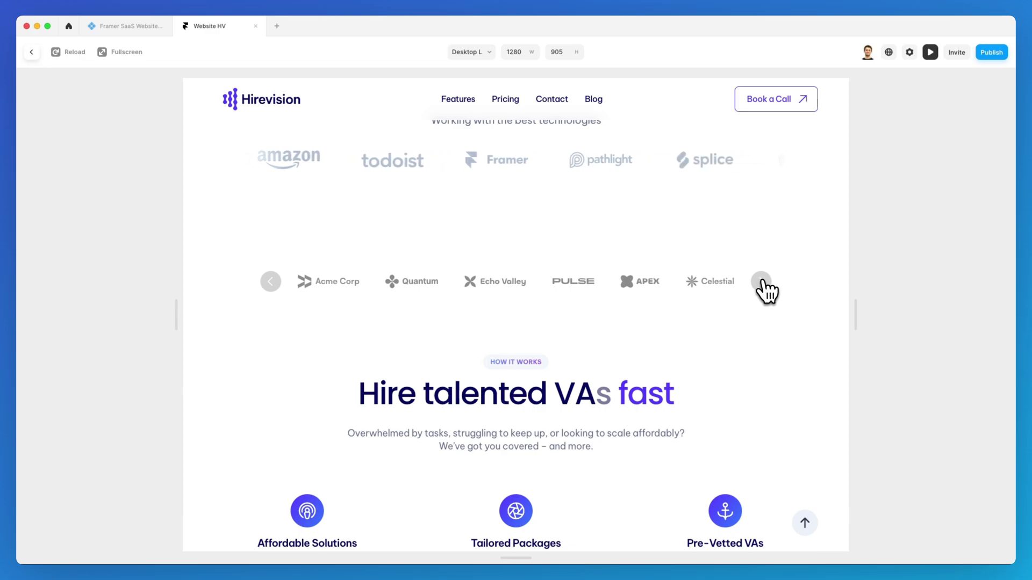
left_click(270, 282)
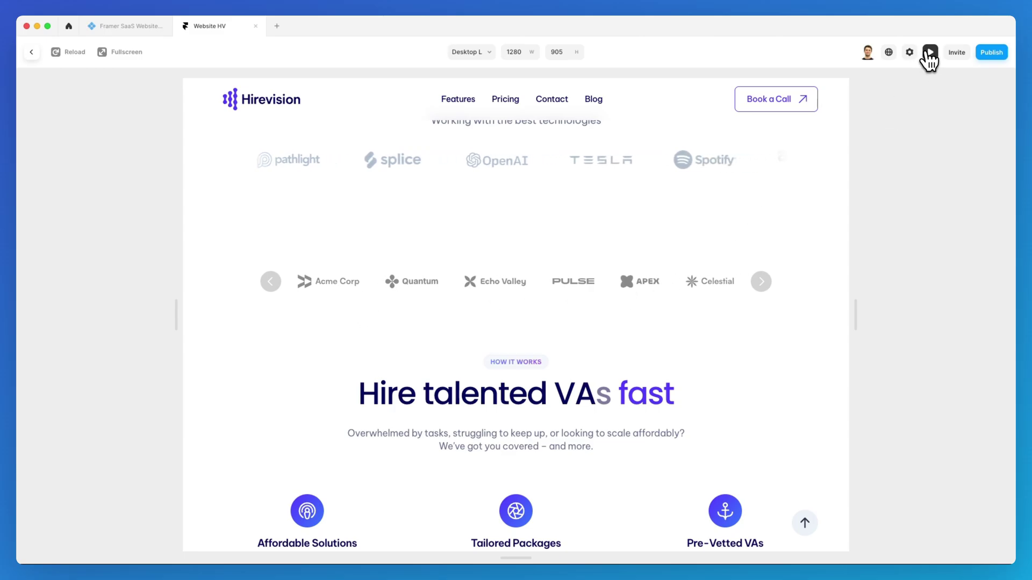
left_click(929, 52)
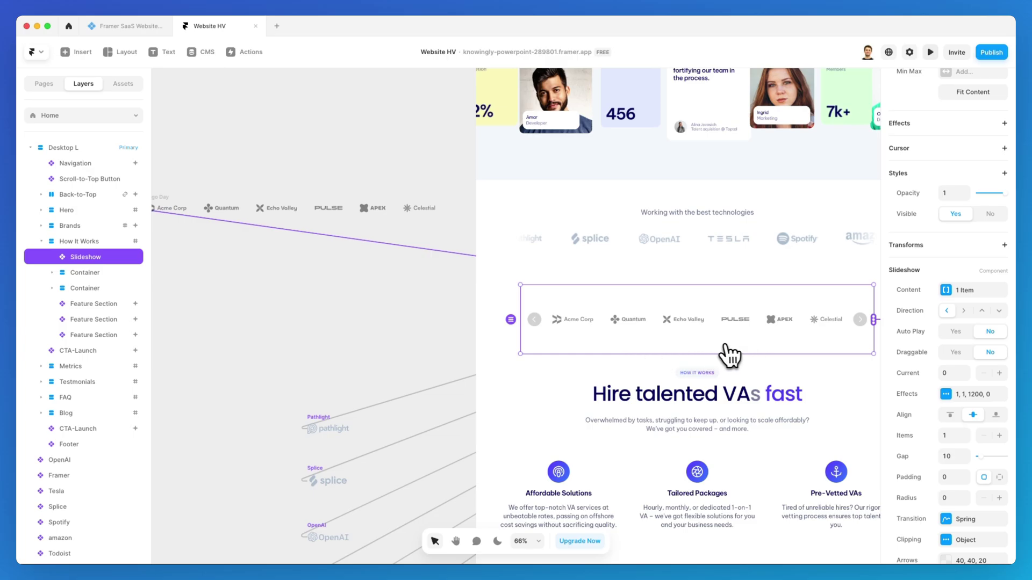
Drag Logo Day out of the Slideshow's Content list, leaving it with 0 items.
scroll(729, 354, "left", 5)
left_click(629, 294)
left_click_drag(345, 157, 680, 272)
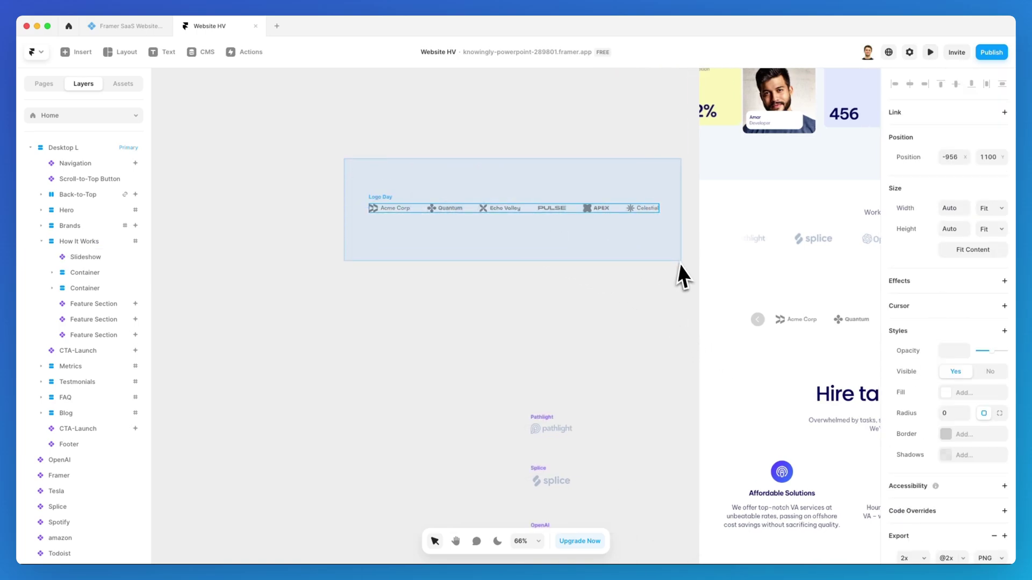
scroll(602, 215, "right", 2)
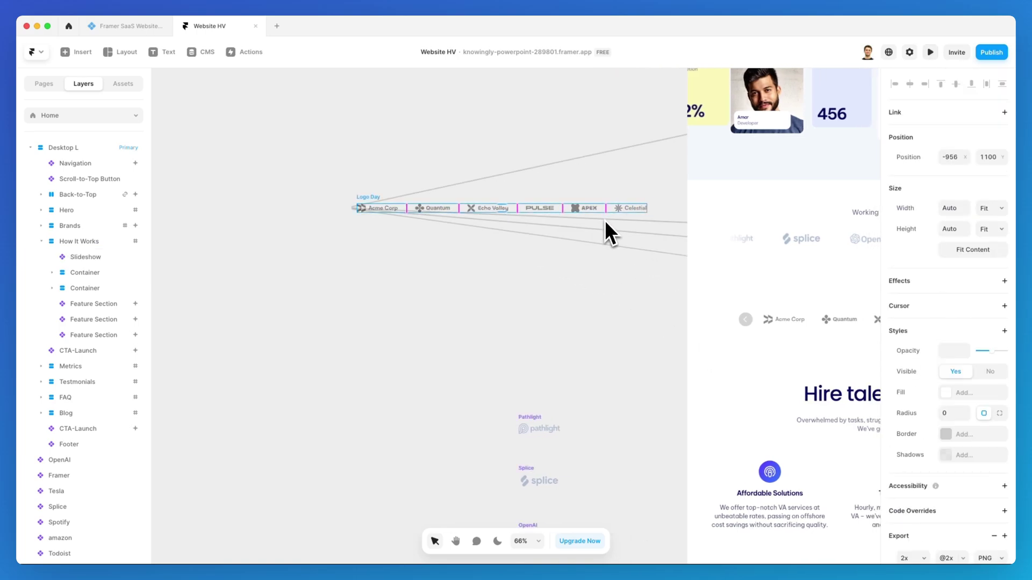
scroll(602, 221, "up", 3)
scroll(593, 224, "right", 3)
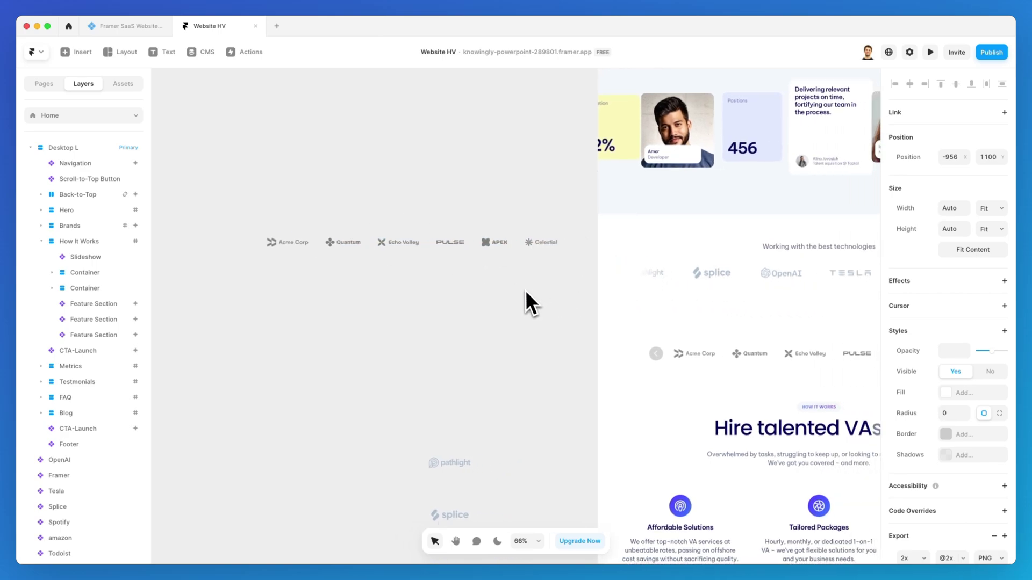
scroll(470, 270, "right", 8)
left_click(574, 337)
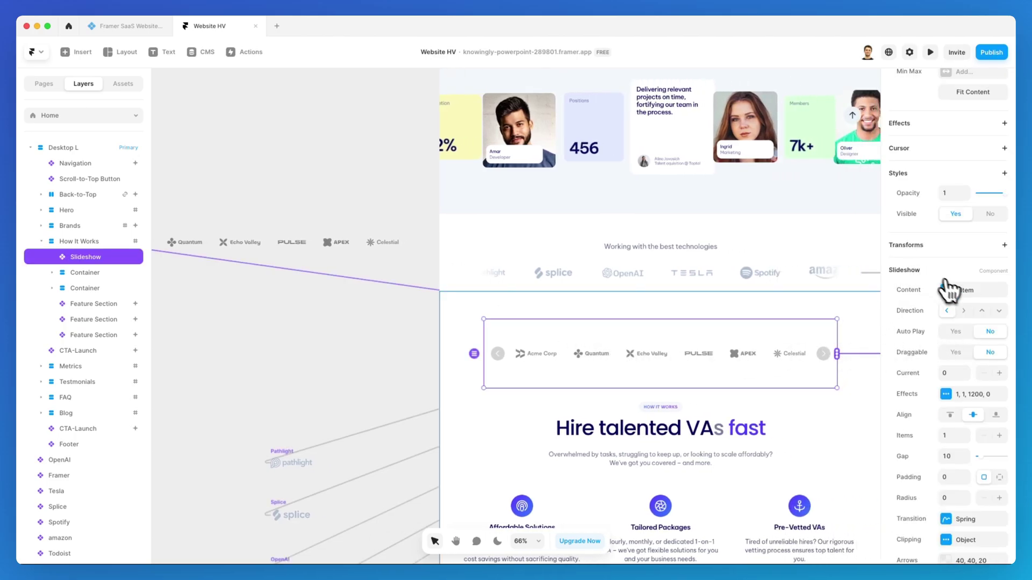
left_click(954, 293)
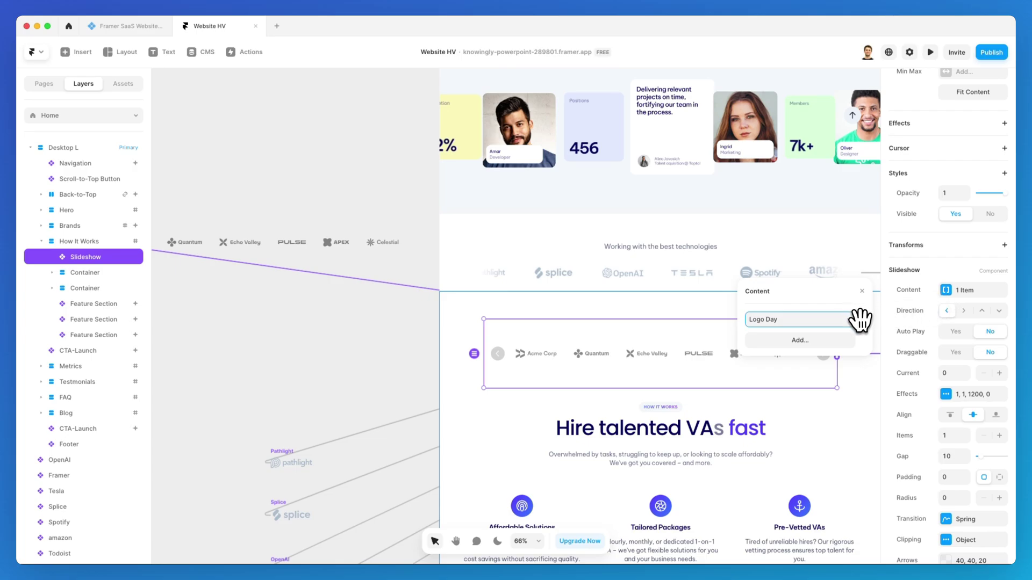
left_click_drag(860, 321, 776, 224)
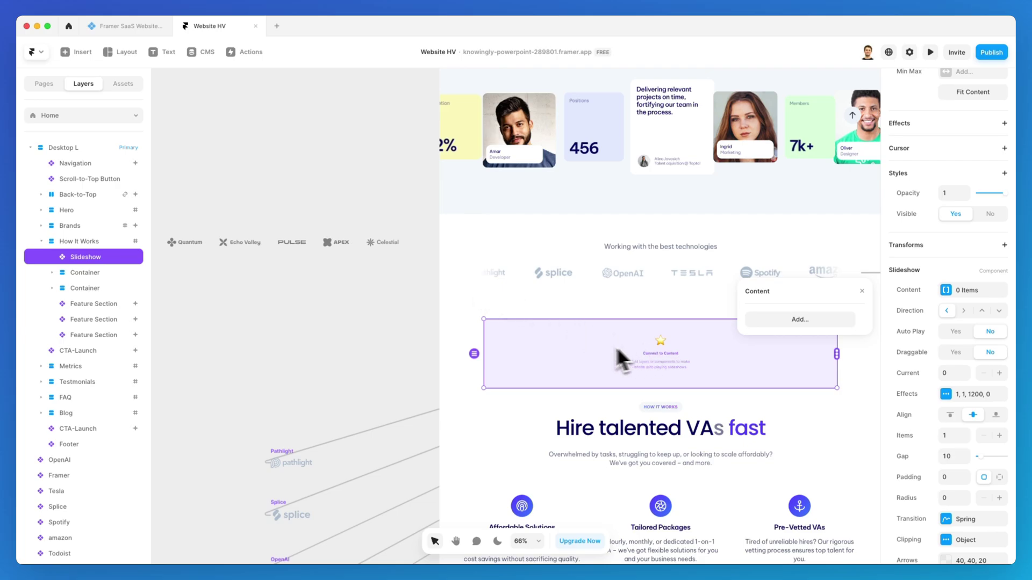
Select the Logo Day layer in the Layers panel.
scroll(617, 349, "down", 1)
left_click(383, 311)
scroll(344, 280, "left", 3)
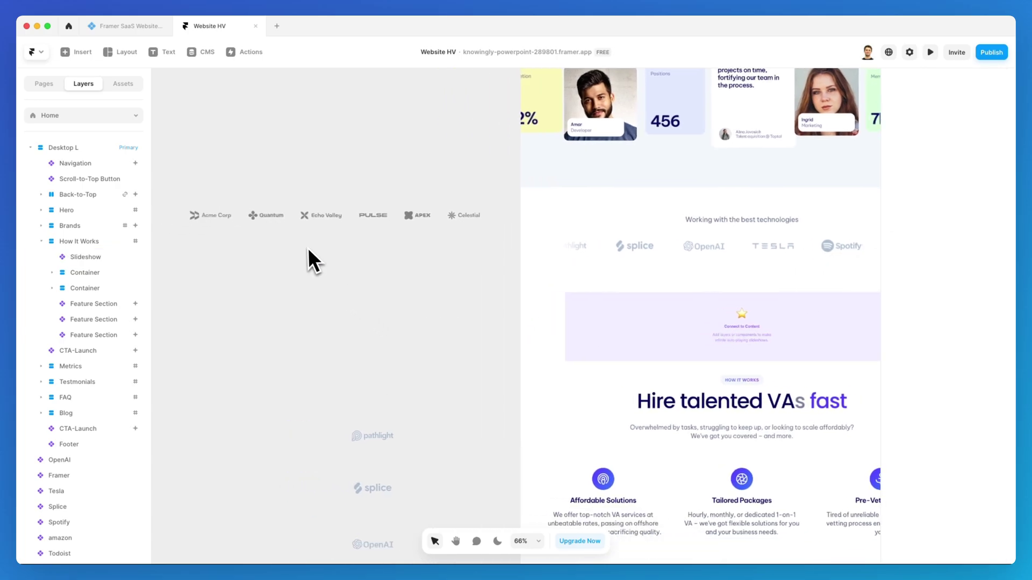
scroll(309, 250, "left", 1)
left_click_drag(192, 193, 542, 257)
left_click(214, 201)
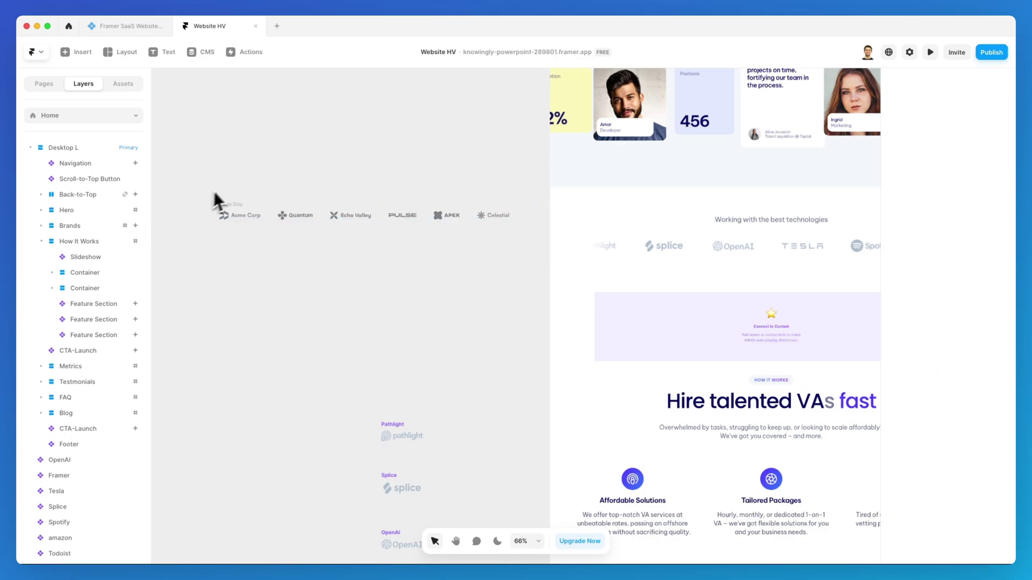
left_click(231, 217)
Unwrap the Logo Day row into separate logo stacks such as Acme Corp and Quantum.
right_click(67, 348)
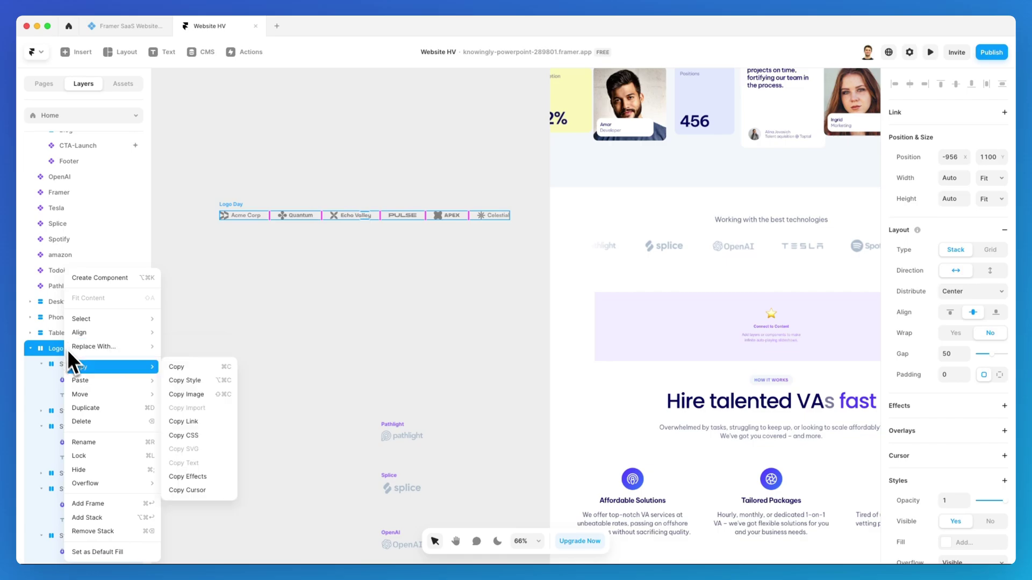
left_click(101, 532)
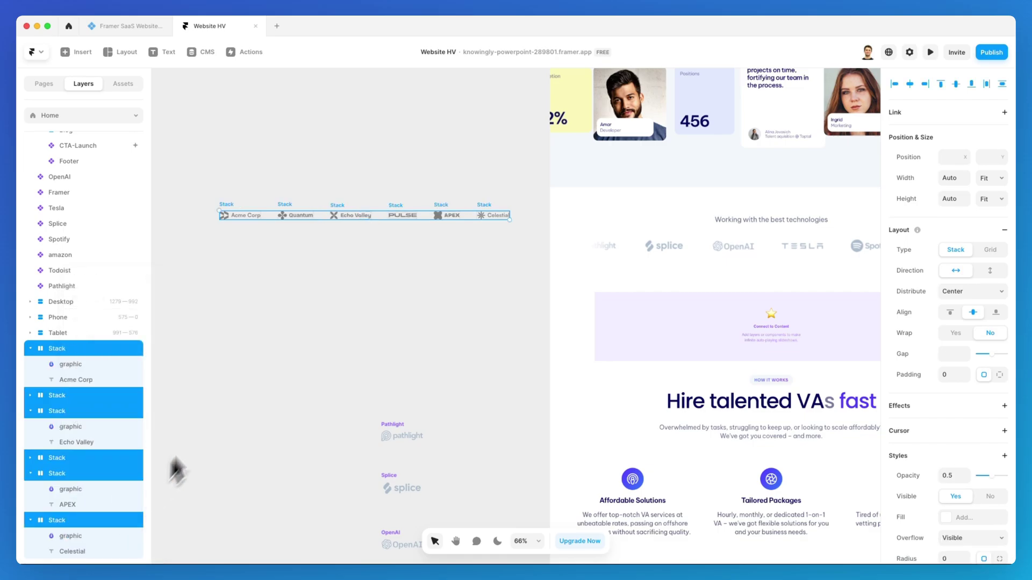
left_click(293, 323)
left_click(239, 213)
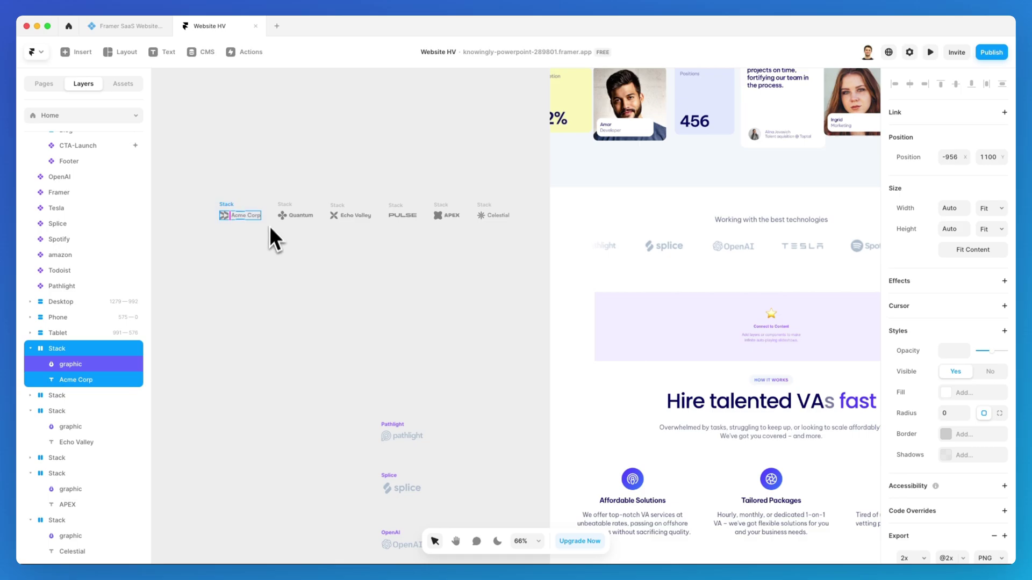
left_click(296, 215)
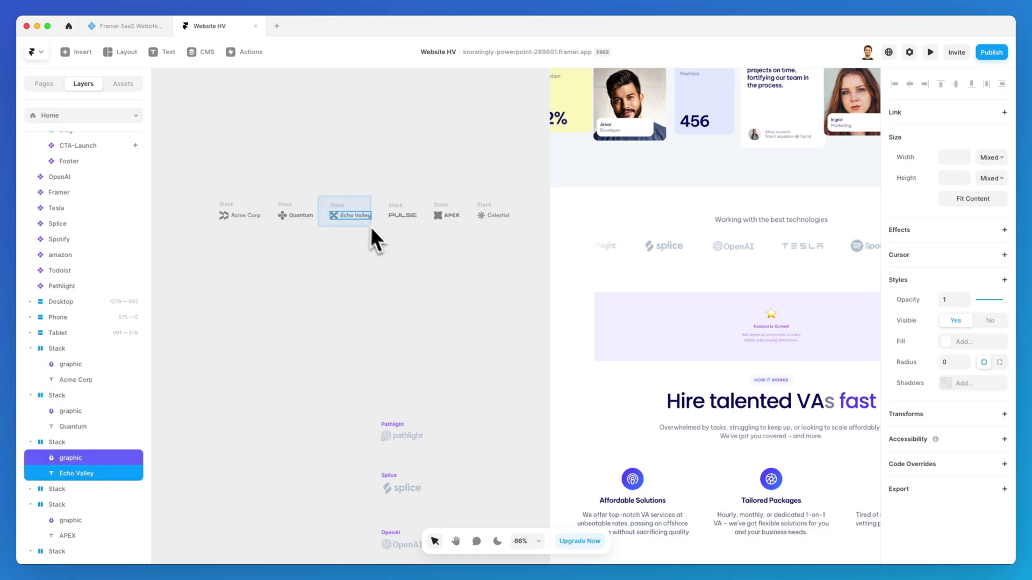
Link the Acme Corp and Quantum logo stacks into the Slideshow's content.
left_click(695, 321)
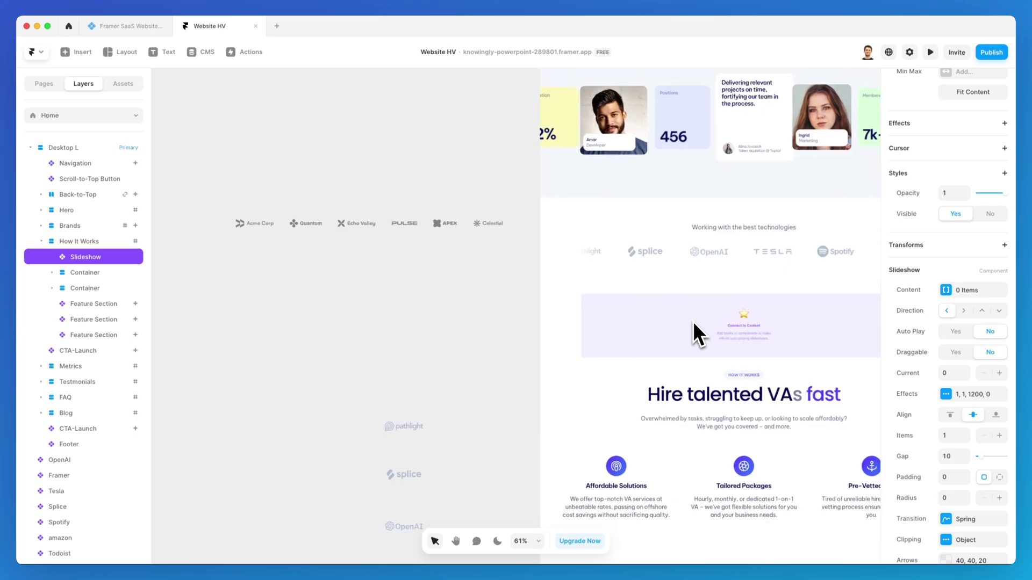
scroll(690, 322, "down", 2)
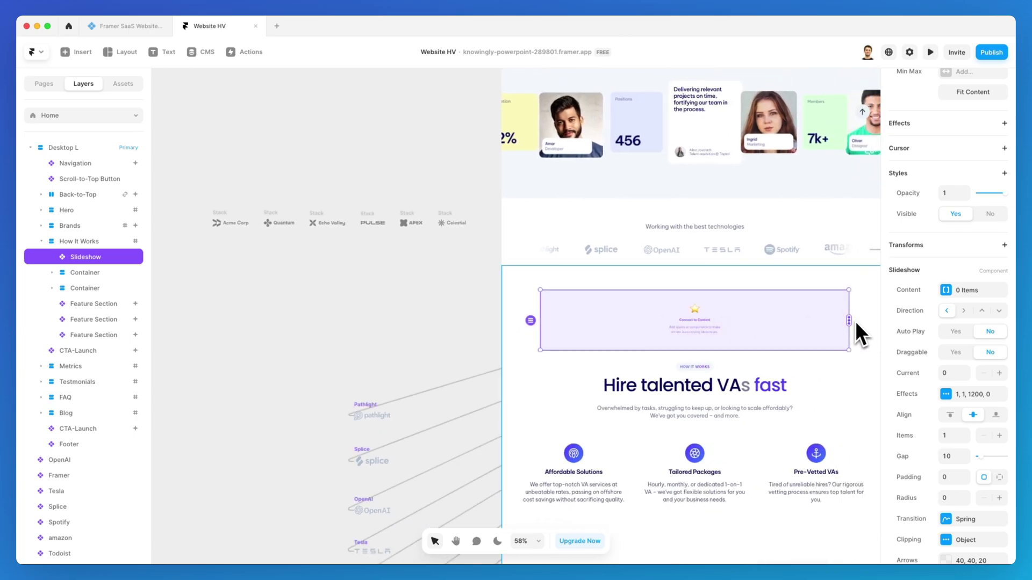
scroll(850, 322, "down", 1)
left_click_drag(848, 314, 237, 225)
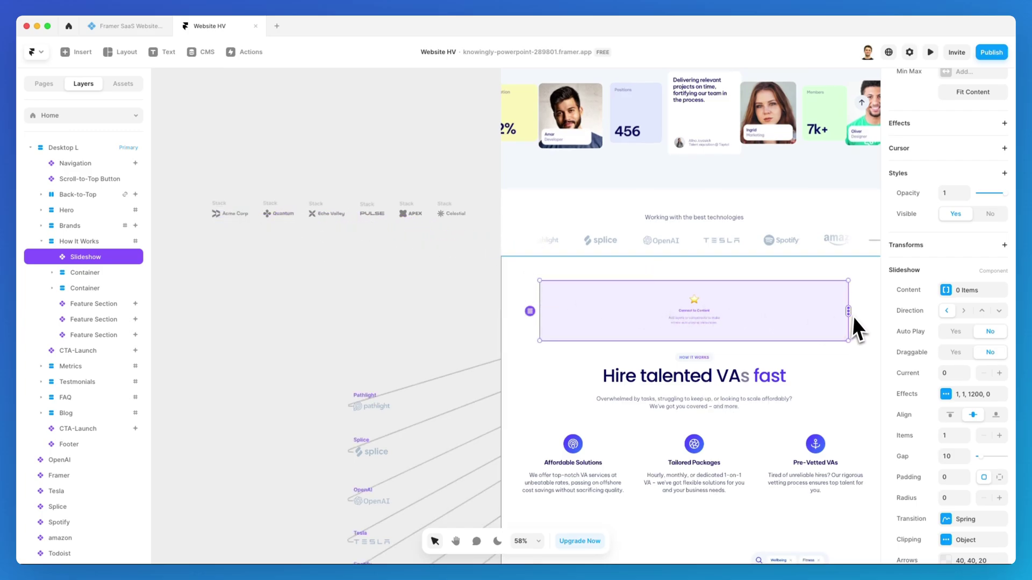
left_click_drag(849, 312, 215, 214)
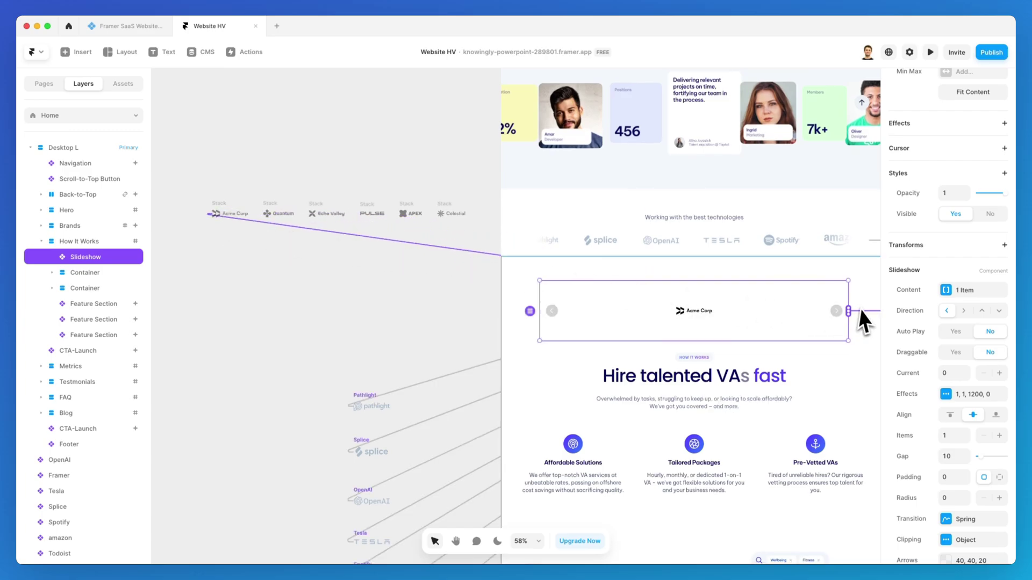
left_click_drag(848, 311, 280, 215)
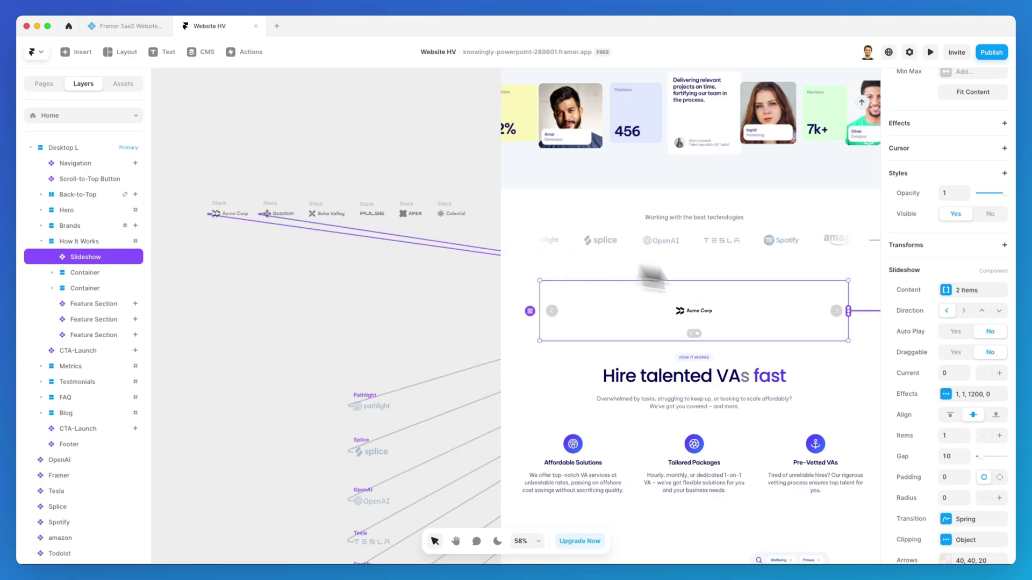
left_click_drag(849, 312, 331, 211)
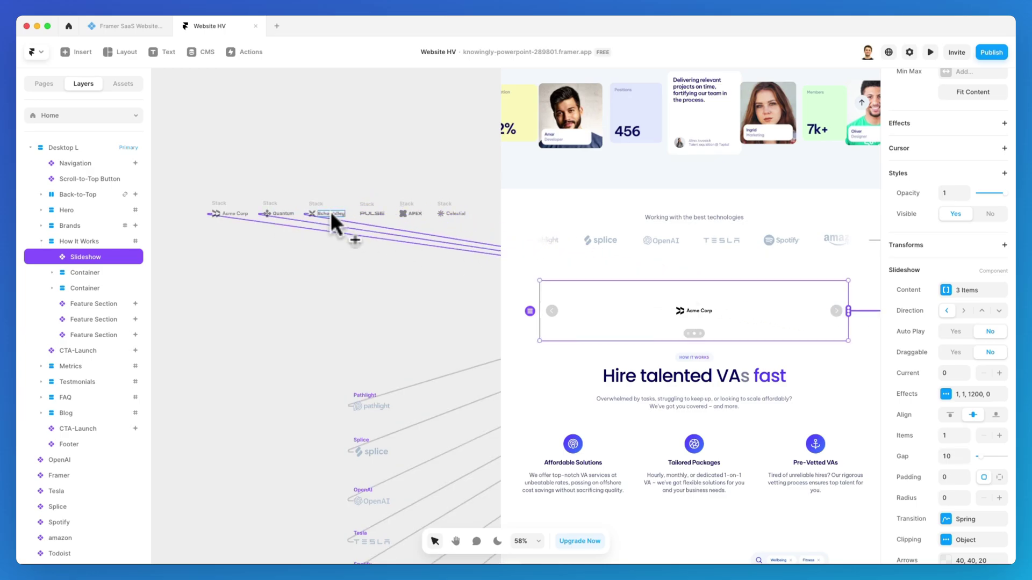
Connect one more logo stack so Content holds 4 items, then preview the site.
scroll(415, 227, "right", 3)
scroll(414, 227, "right", 5)
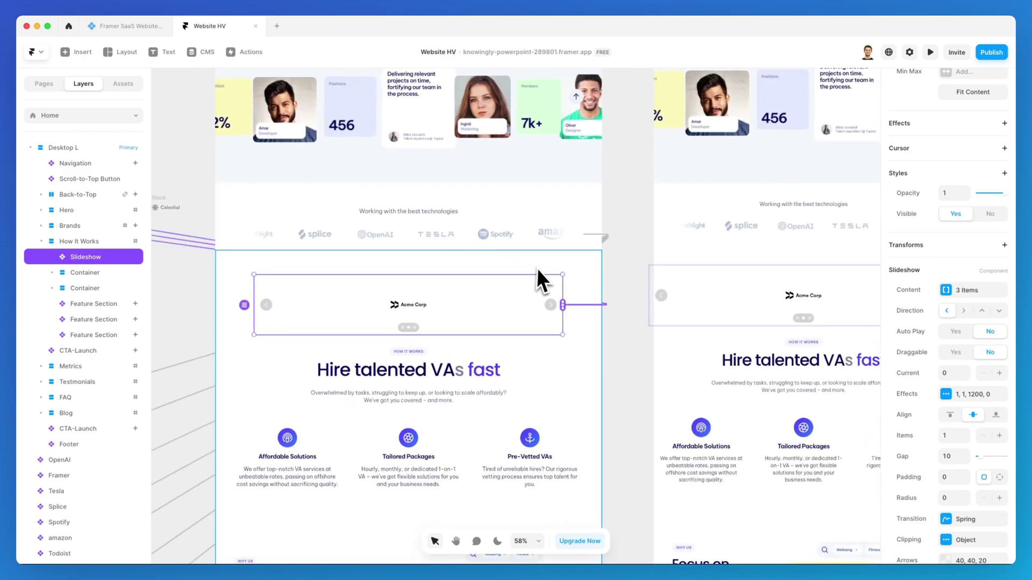
scroll(540, 269, "left", 6)
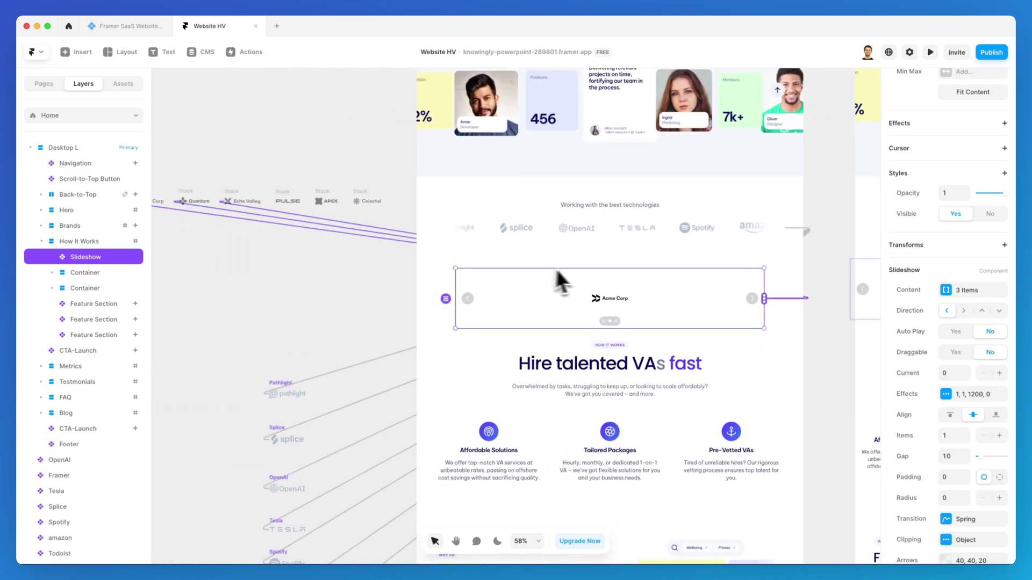
scroll(763, 306, "left", 1)
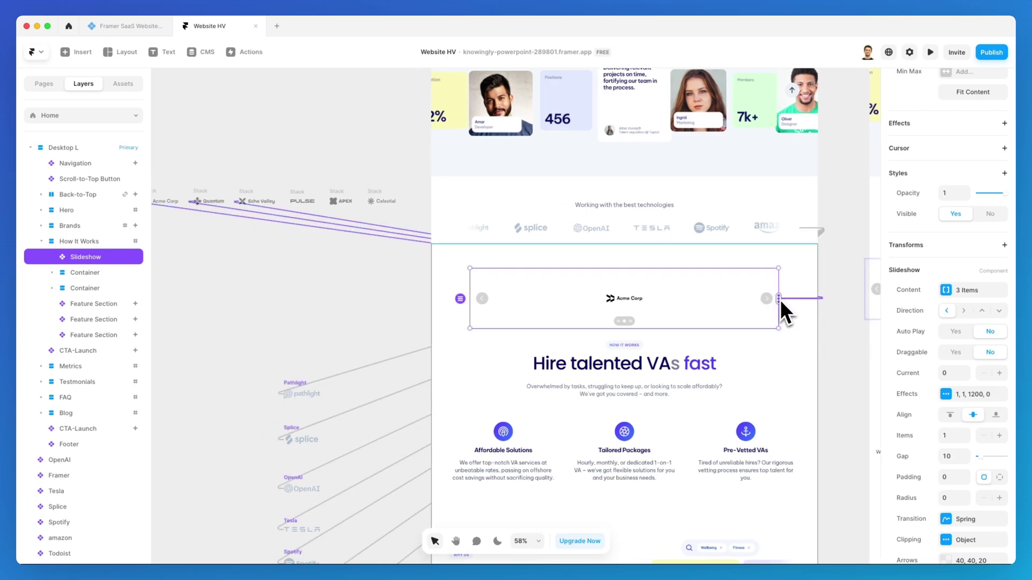
left_click_drag(779, 299, 301, 205)
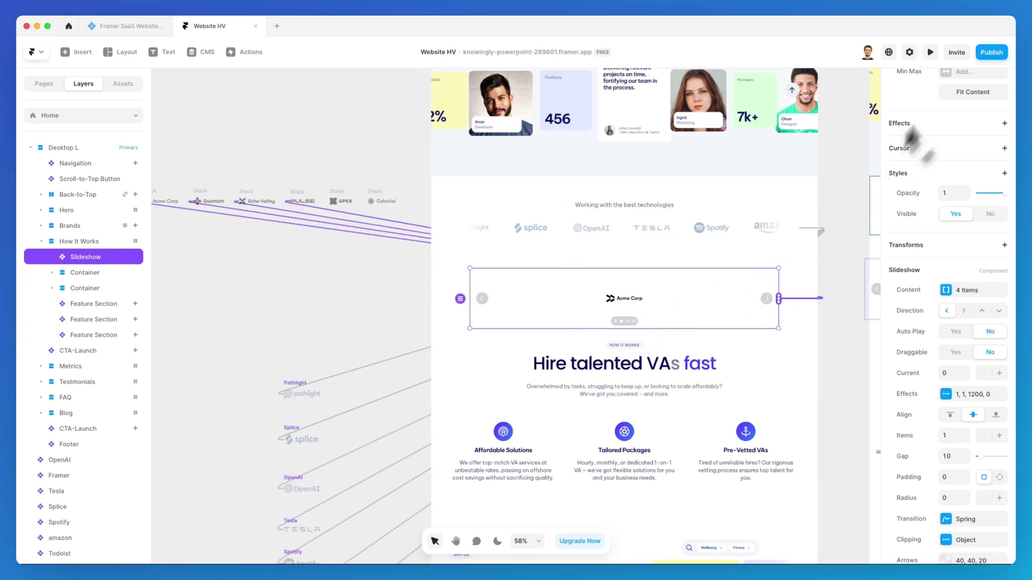
left_click(931, 52)
Step the slideshow forward twice, from Acme Corp through Quantum to Echo Valley.
scroll(576, 302, "down", 6)
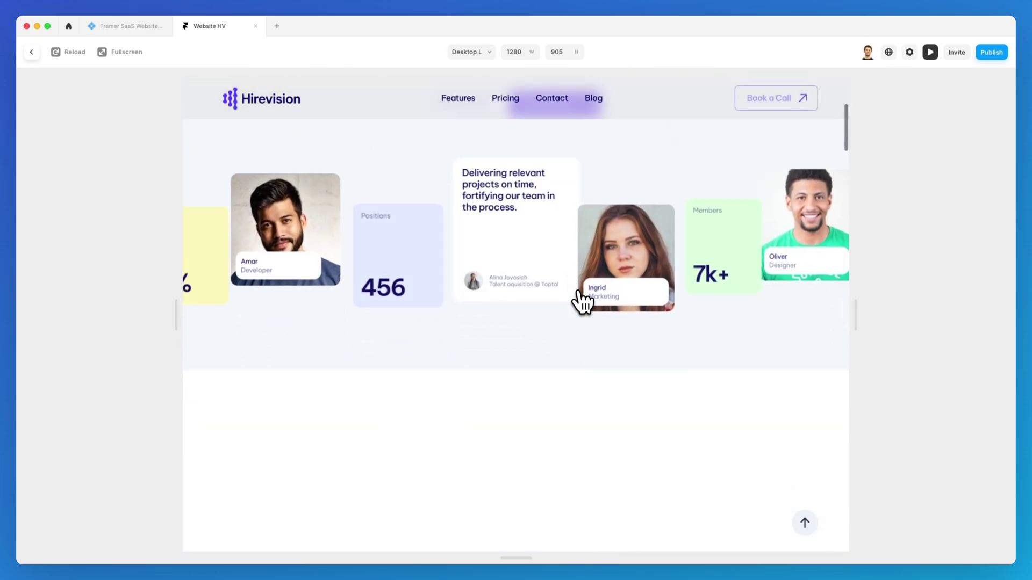
scroll(580, 302, "down", 2)
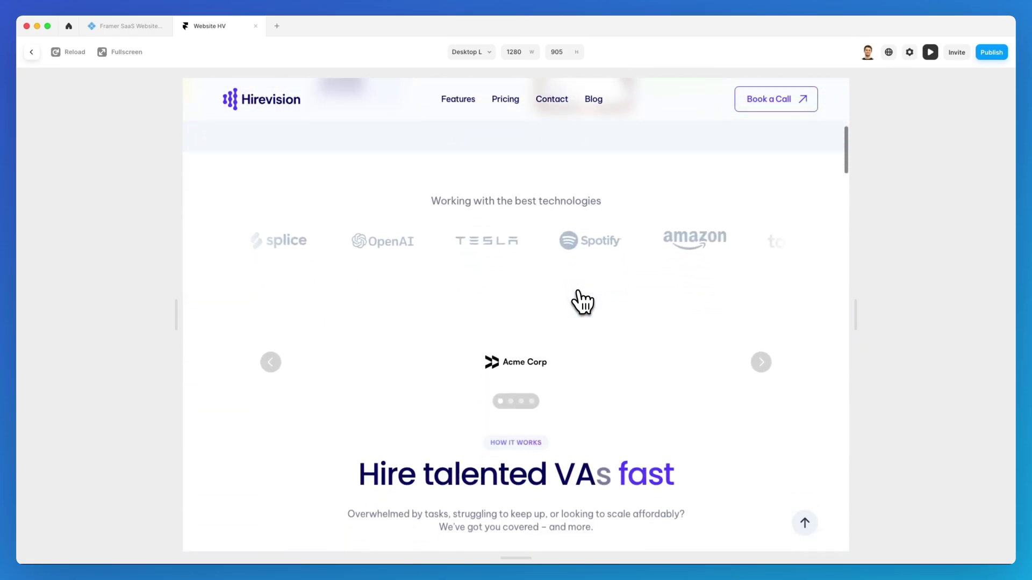
left_click(761, 355)
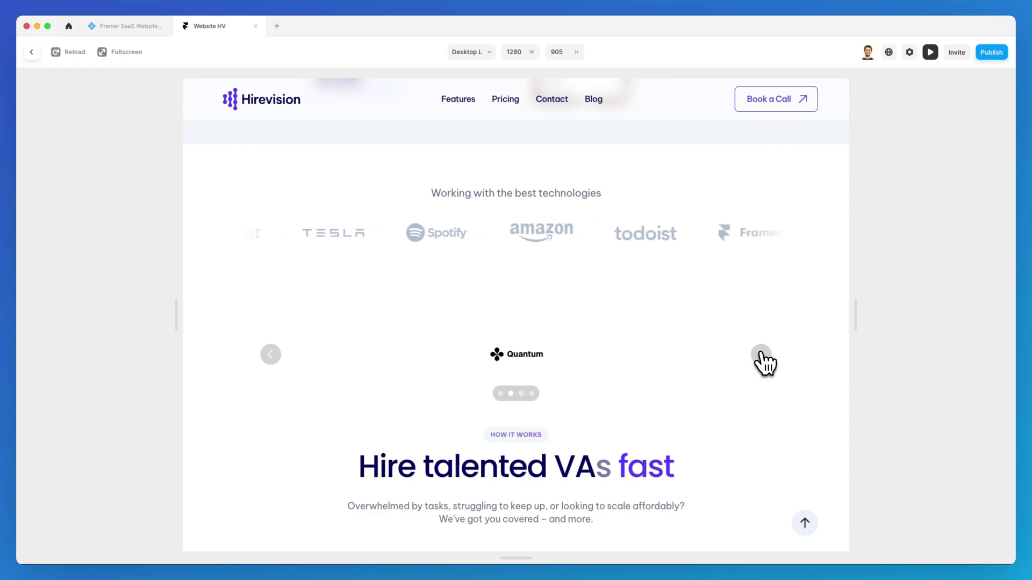
left_click(760, 355)
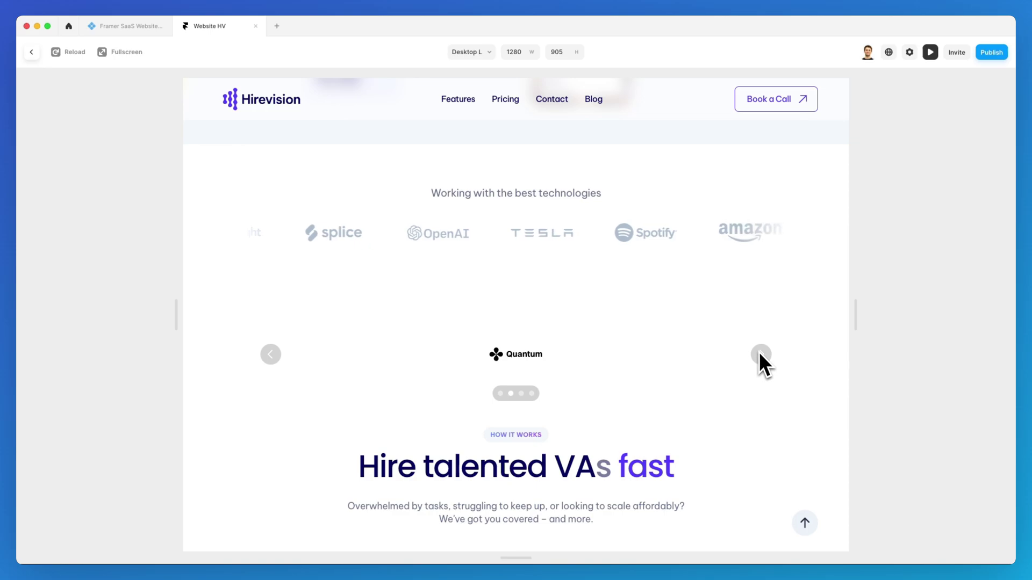
Scroll down through the rest of the preview page and back up toward the slideshow.
scroll(759, 352, "down", 3)
scroll(759, 353, "down", 2)
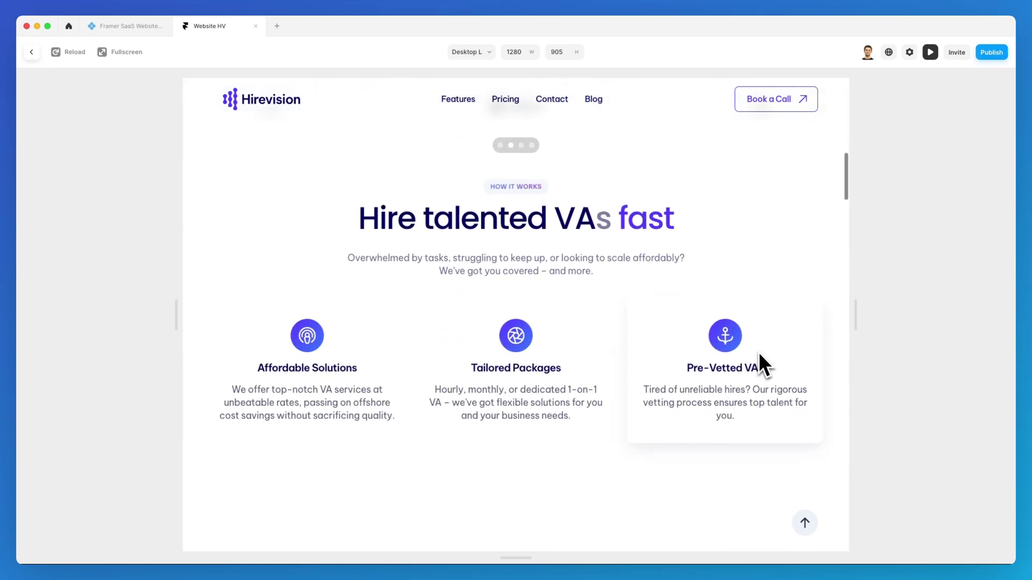
scroll(759, 352, "down", 1)
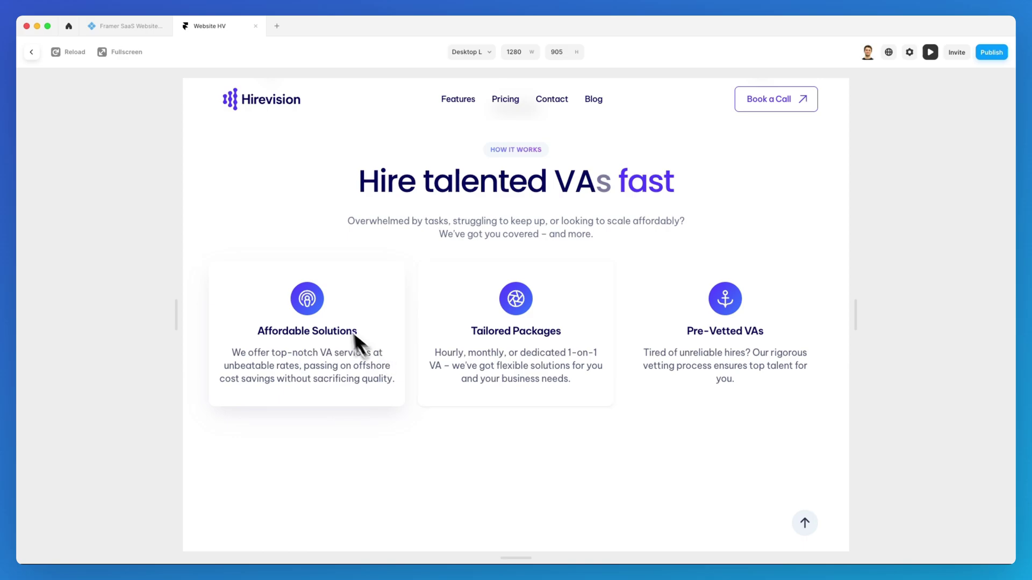
scroll(412, 338, "down", 5)
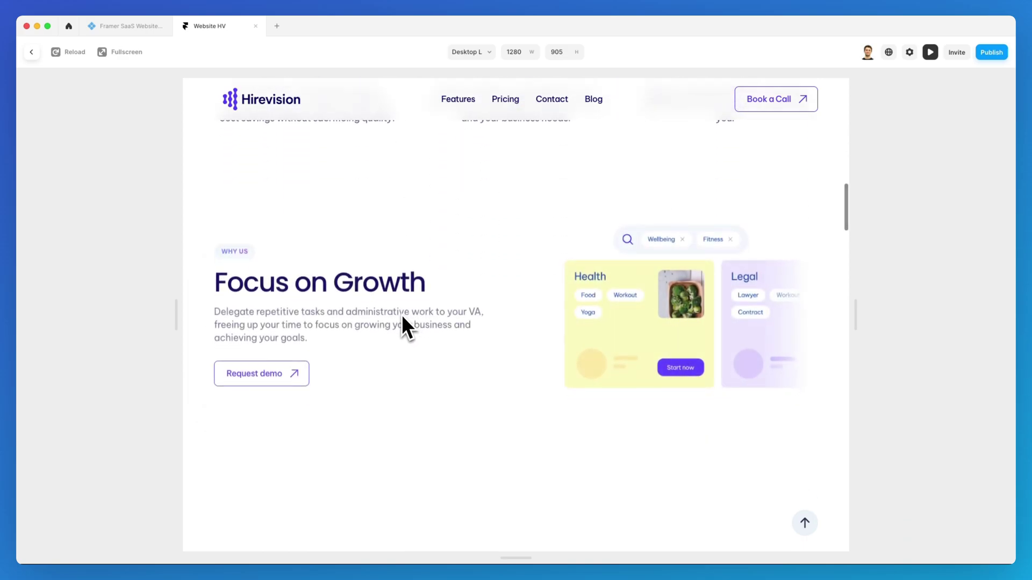
scroll(402, 317, "down", 6)
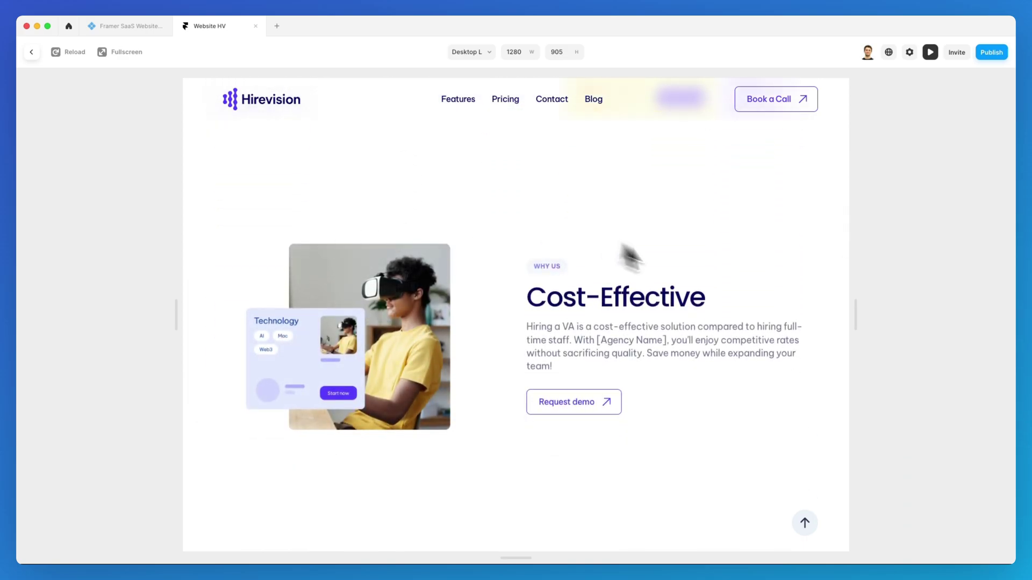
scroll(622, 295, "down", 7)
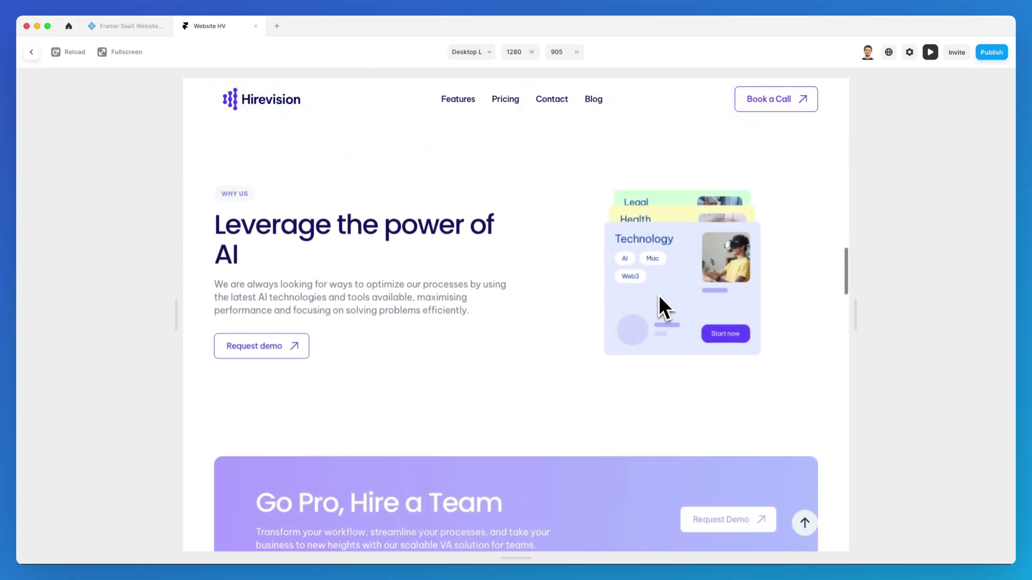
scroll(660, 298, "down", 4)
scroll(543, 309, "up", 15)
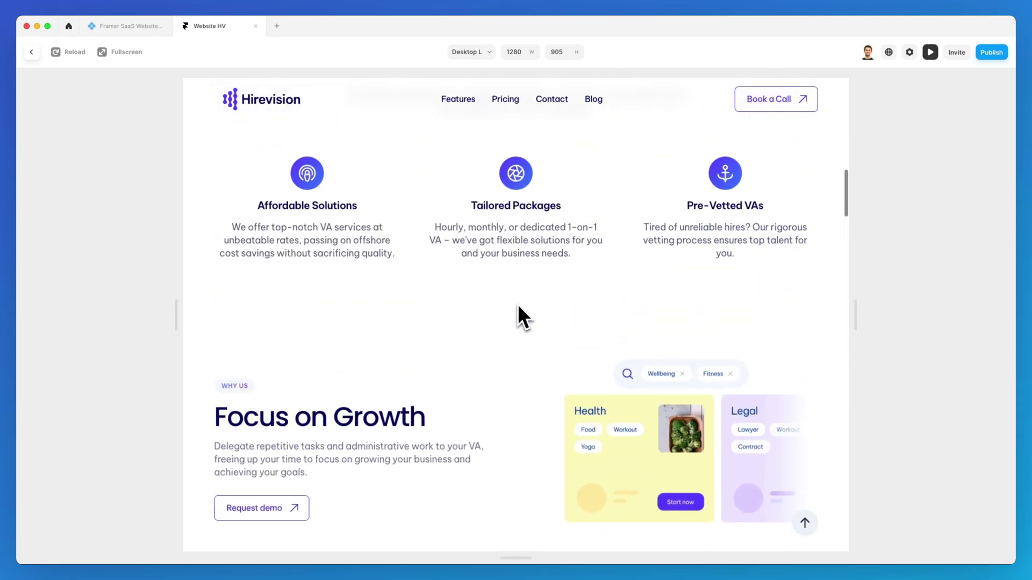
scroll(519, 309, "up", 6)
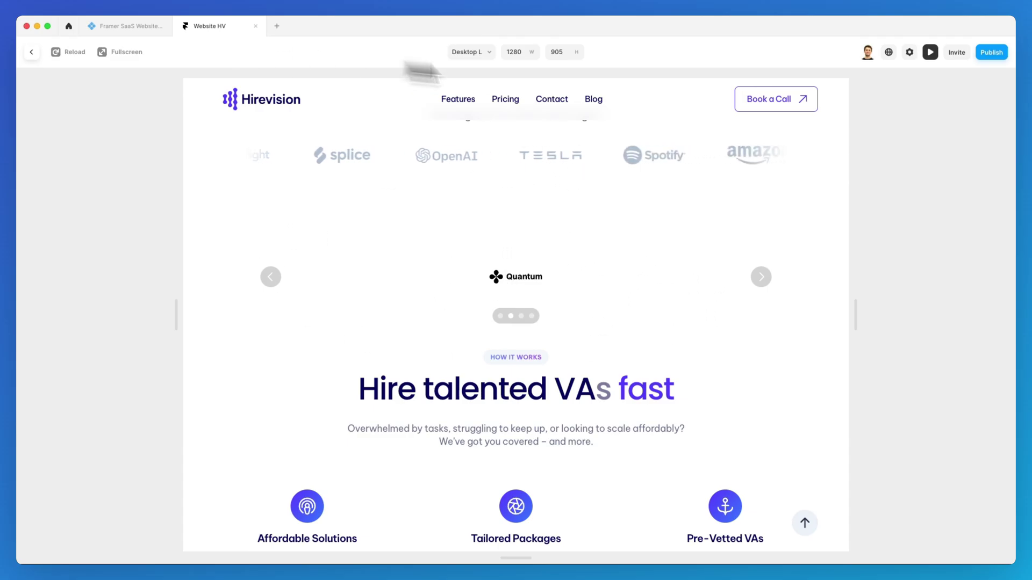
Back in the editor, set the Slideshow's Direction to up for vertical sliding.
left_click(31, 53)
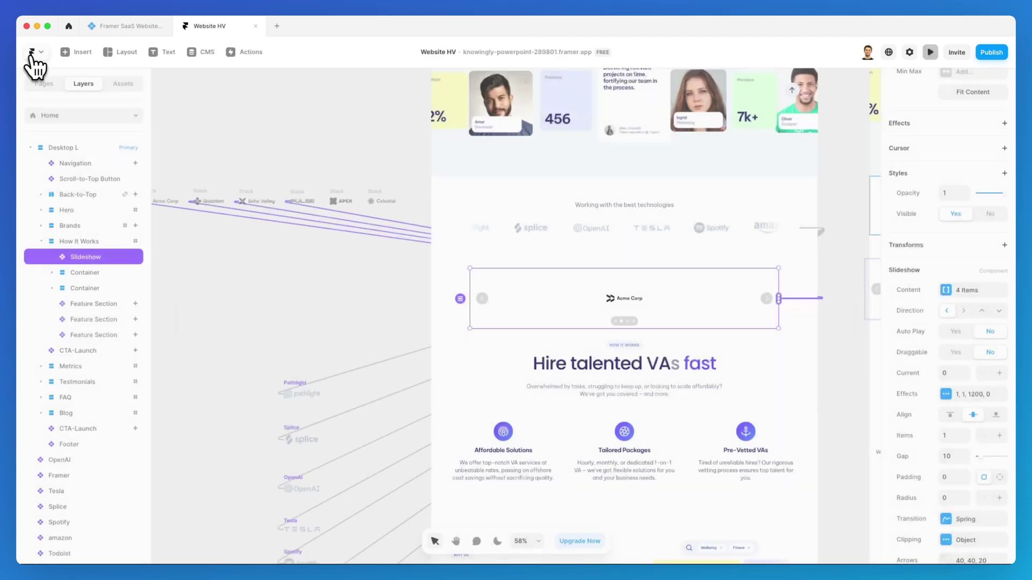
left_click(396, 153)
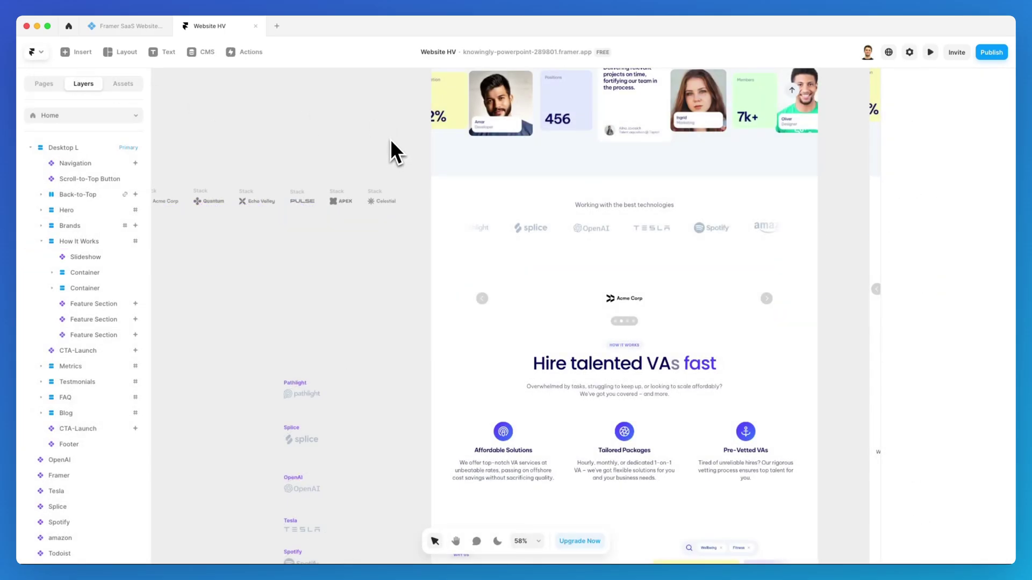
left_click(642, 301)
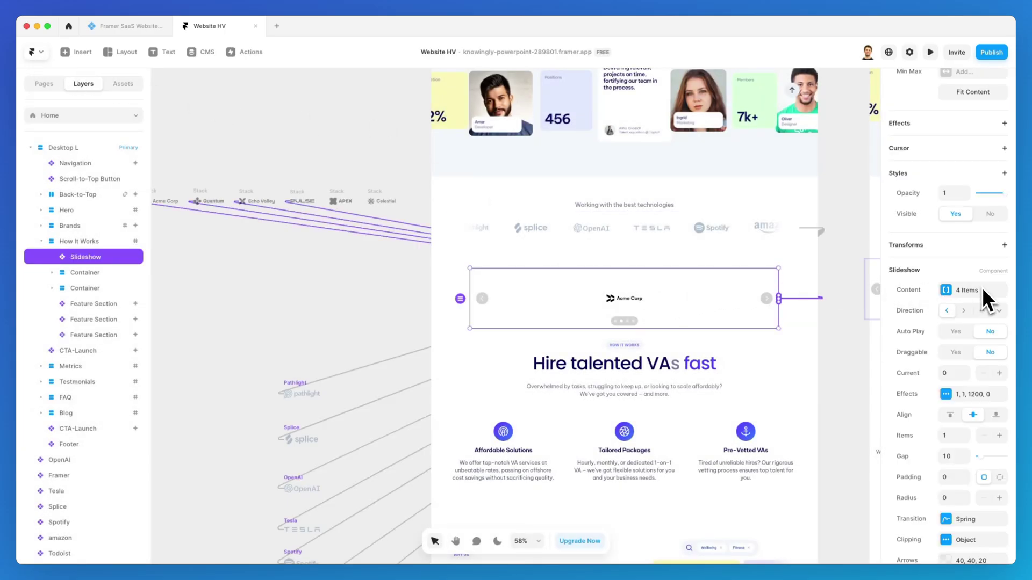
left_click(964, 311)
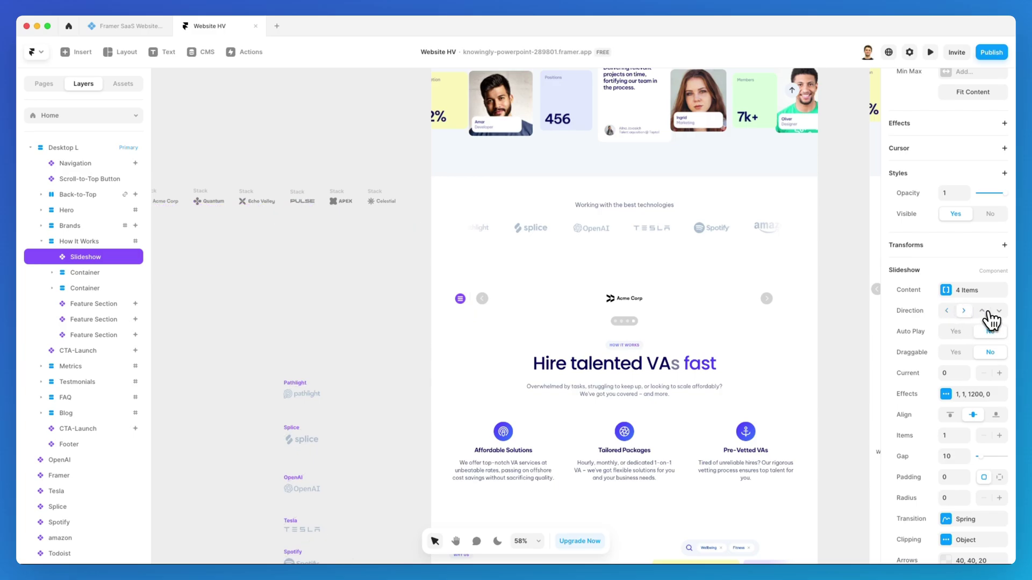
left_click(982, 311)
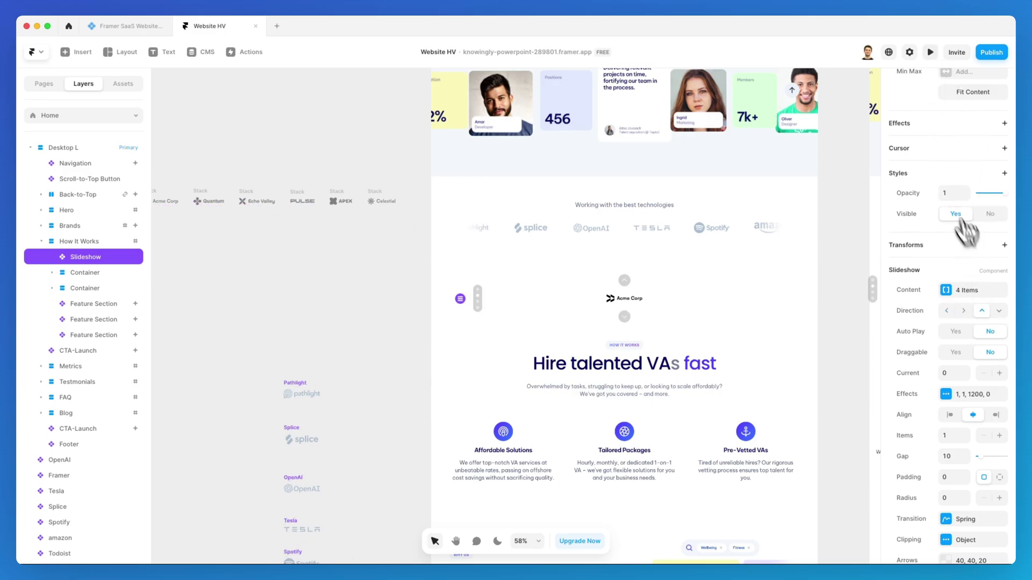
Preview the vertical slideshow, stepping it through Echo Valley and Quantum.
left_click(931, 52)
scroll(661, 298, "down", 10)
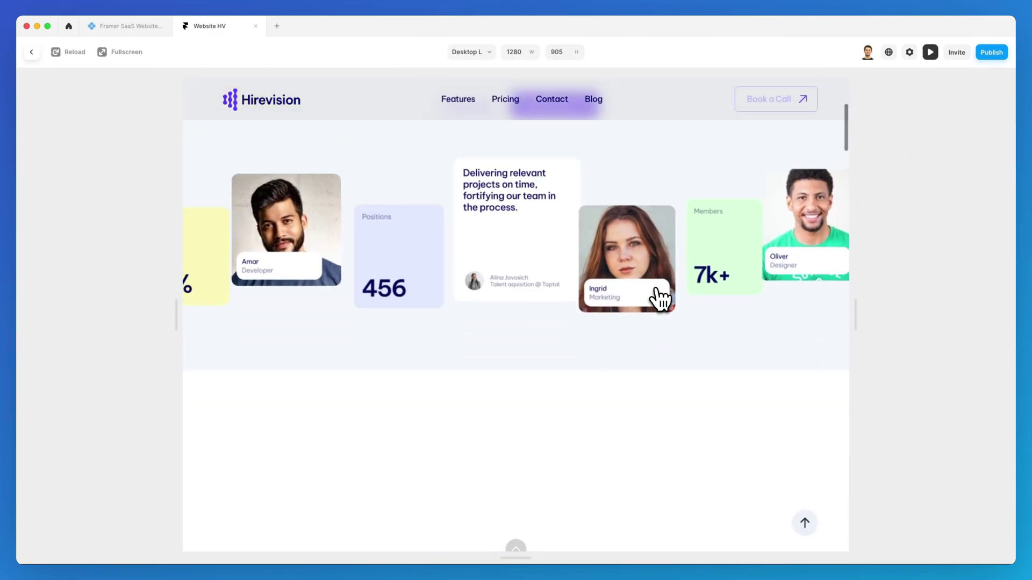
left_click(517, 391)
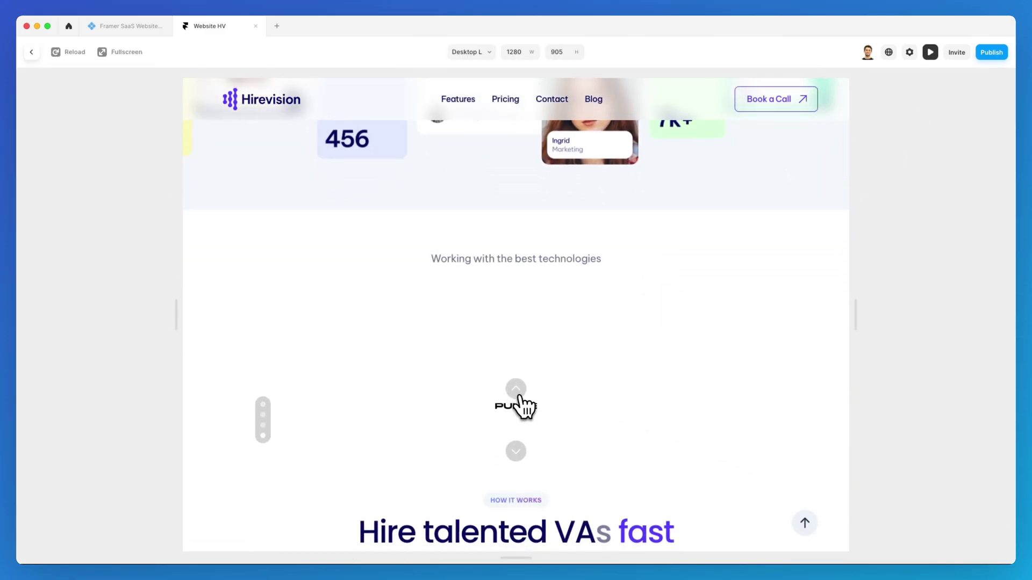
left_click(519, 401)
left_click(522, 402)
left_click(930, 52)
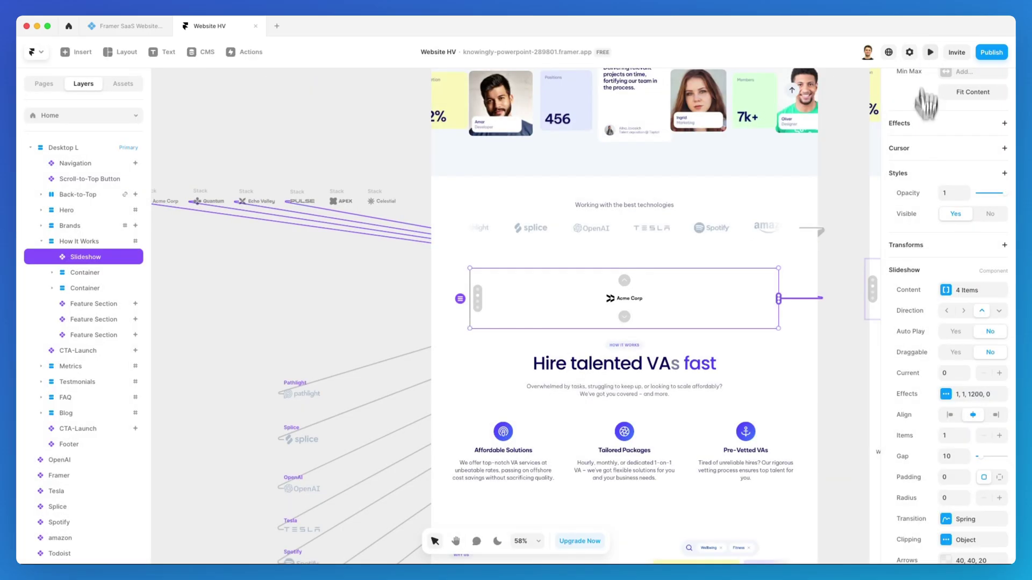
Set the Slideshow's Direction back to left and zoom the canvas to about 94%.
left_click(948, 314)
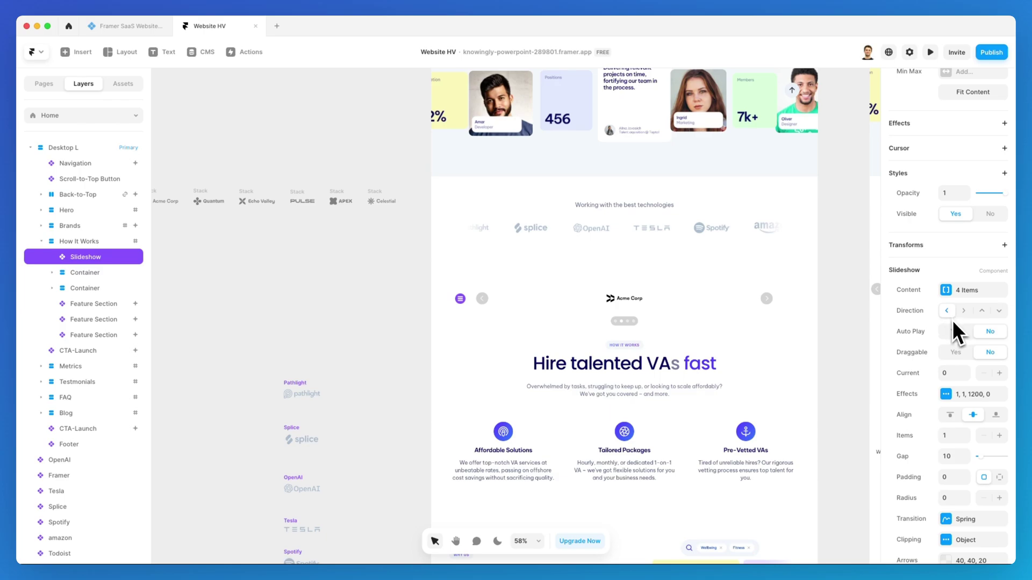
scroll(953, 320, "down", 1)
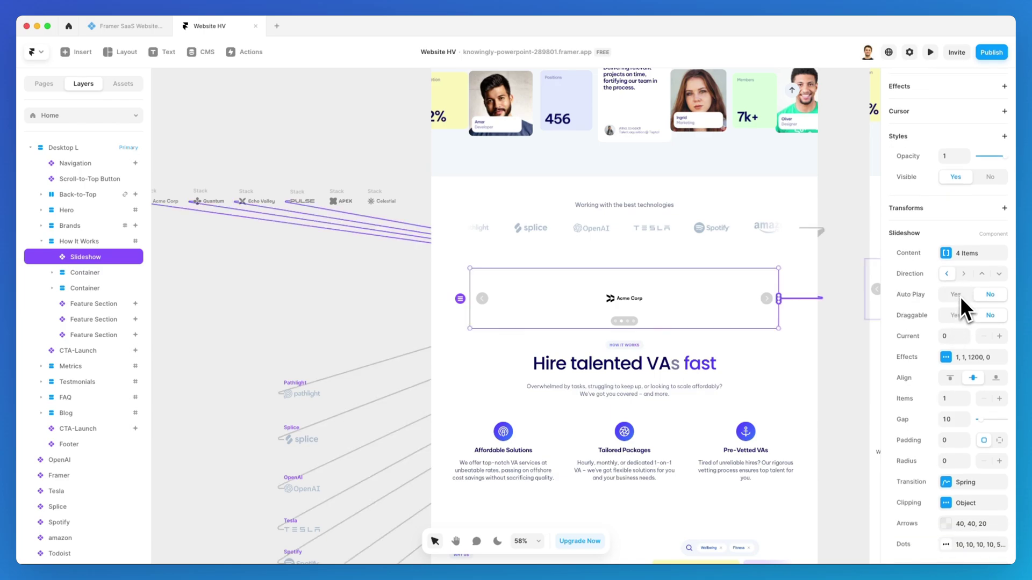
scroll(960, 295, "down", 1)
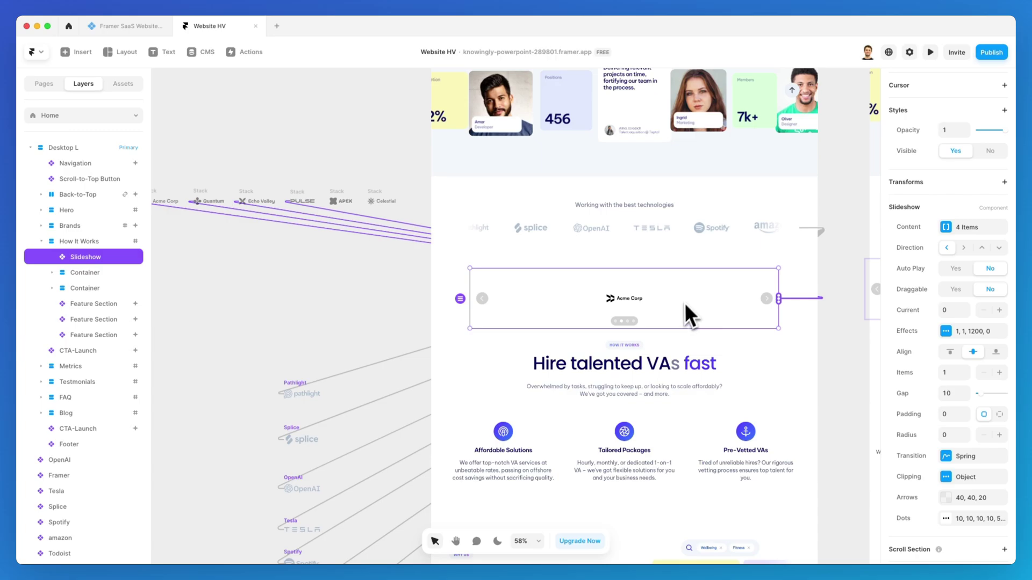
scroll(693, 301, "up", 5)
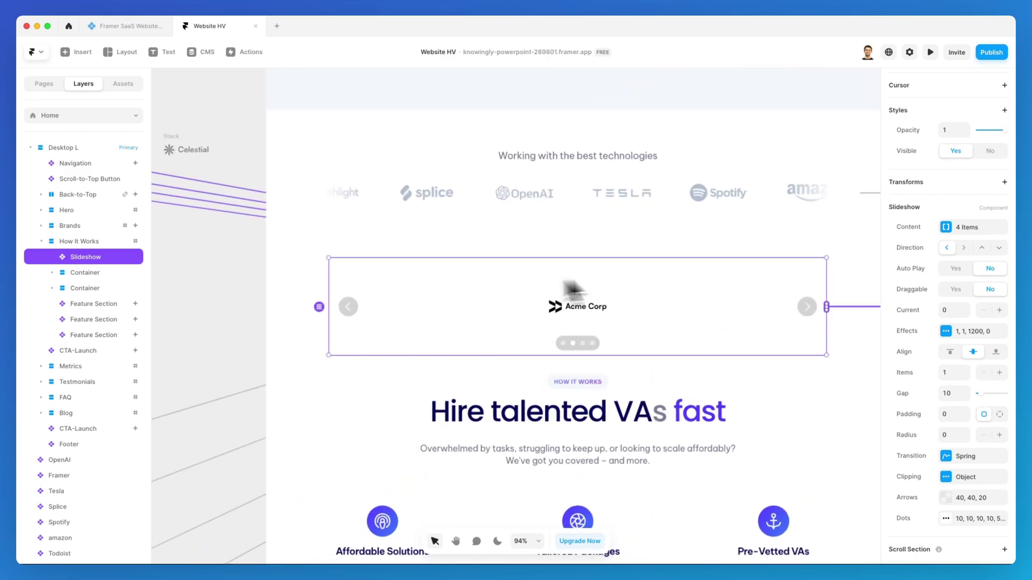
scroll(665, 275, "right", 3)
scroll(666, 275, "up", 1)
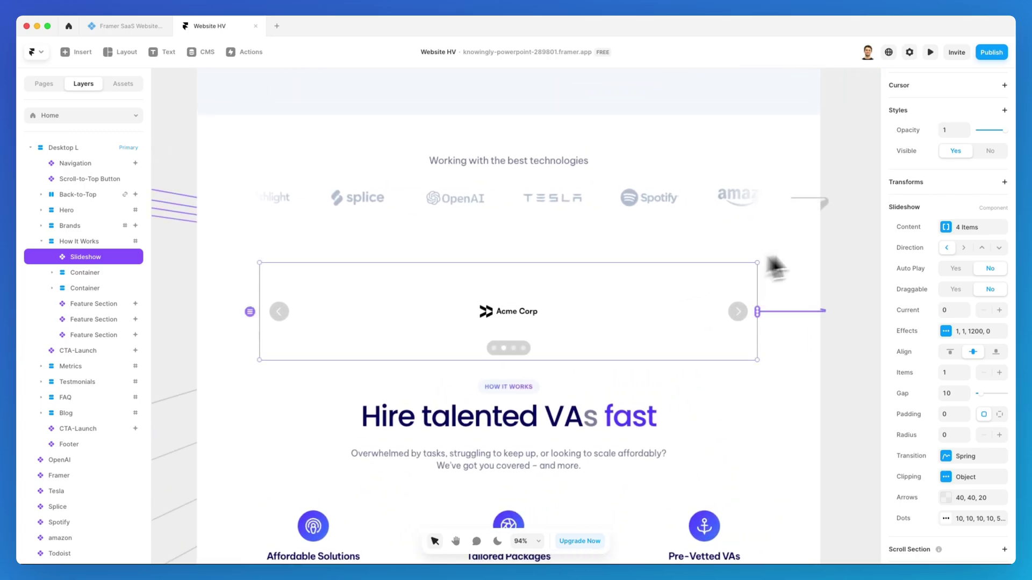
Set the slideshow's Draggable to Yes and swipe the Acme Corp slide in preview to confirm it.
left_click(955, 289)
left_click(931, 52)
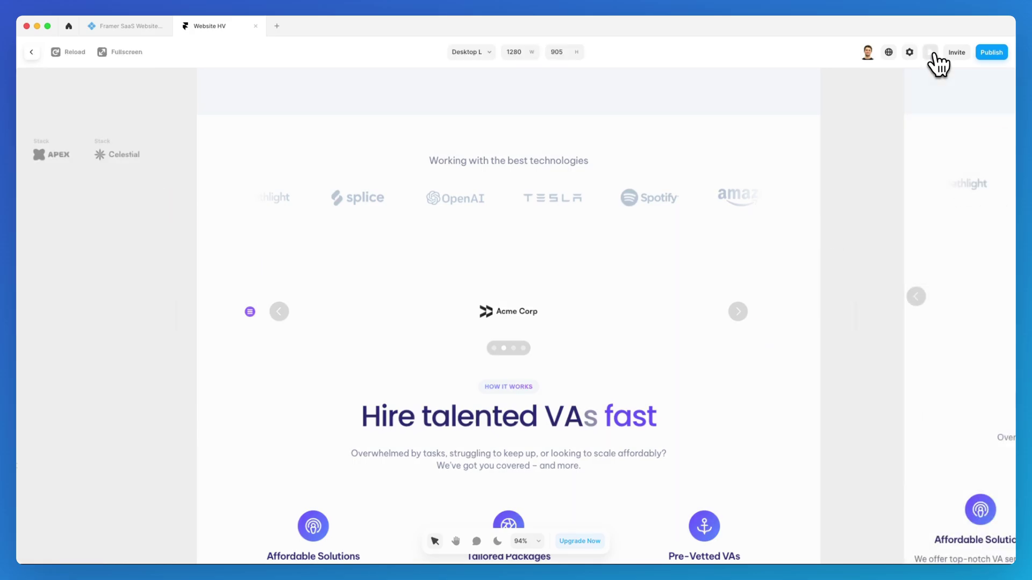
scroll(561, 371, "down", 8)
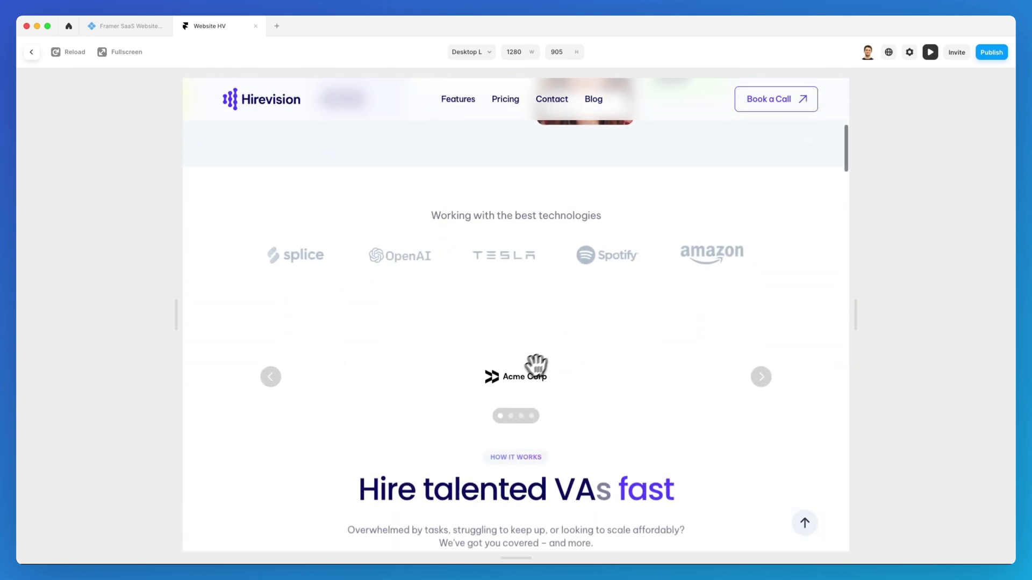
left_click_drag(663, 341, 314, 367)
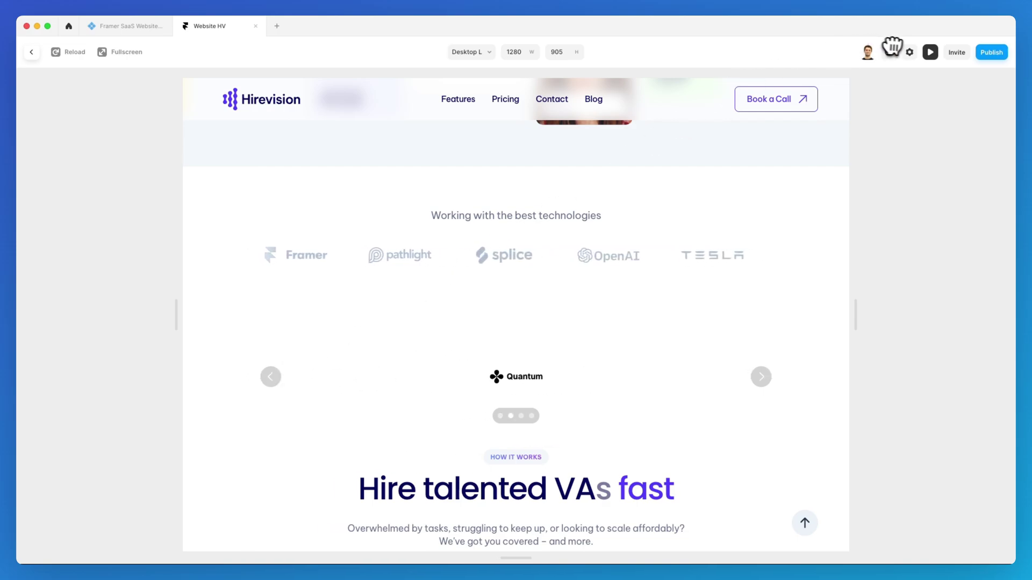
left_click(929, 53)
scroll(640, 263, "down", 1)
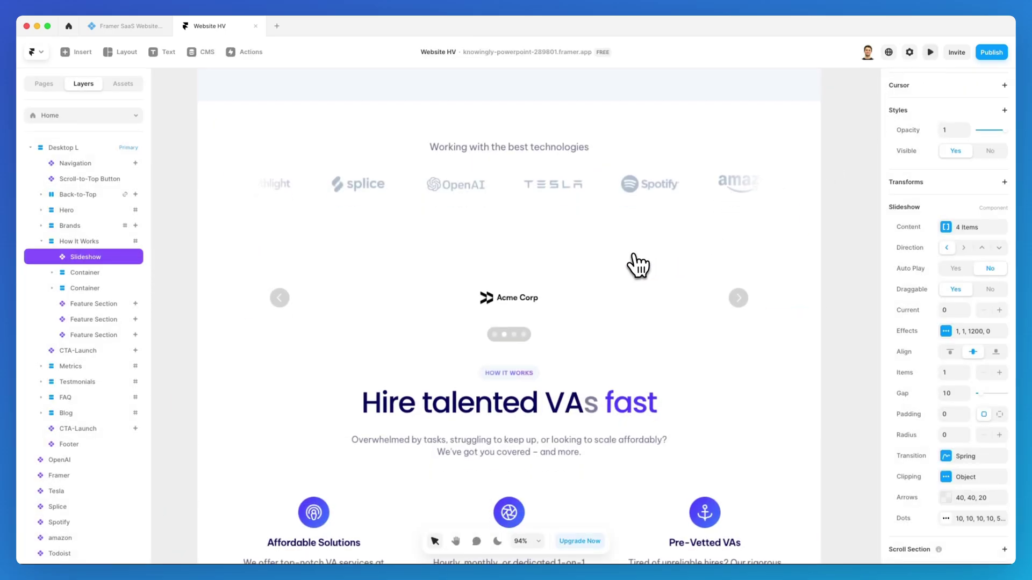
left_click(965, 308)
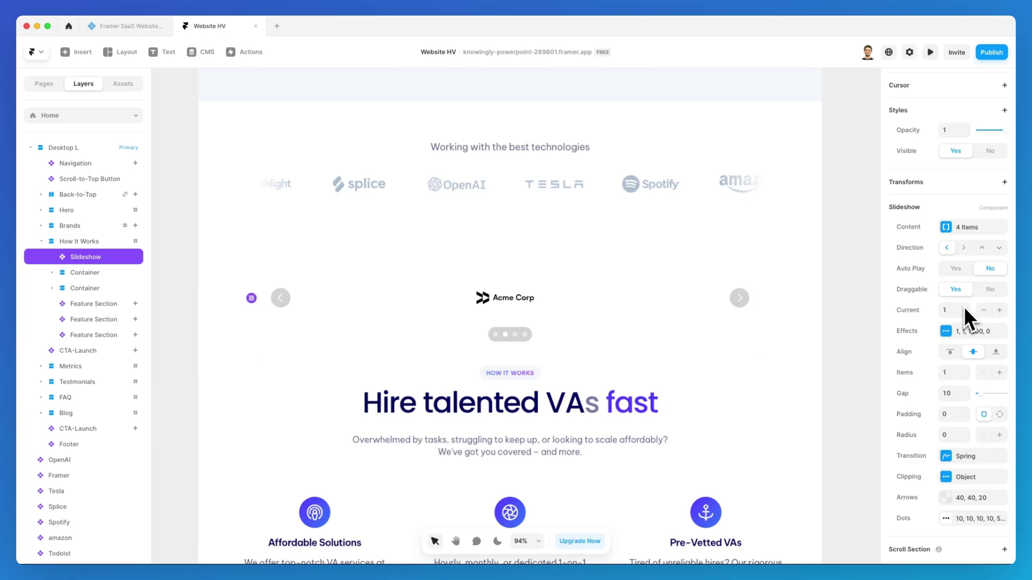
left_click(967, 309)
left_click(967, 308)
left_click(967, 308)
left_click(967, 308)
left_click(967, 308)
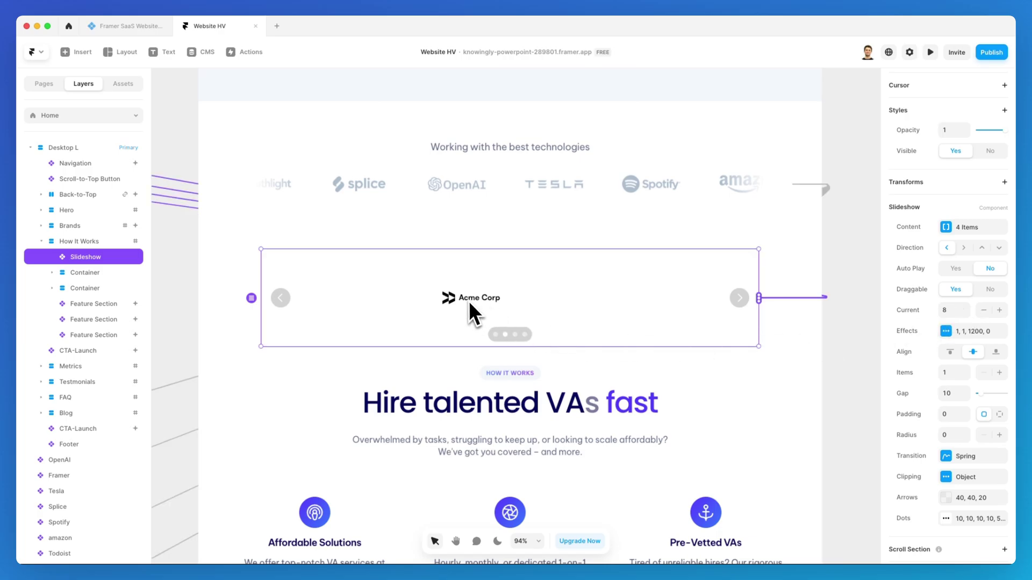
left_click(967, 308)
left_click(967, 308)
left_click(967, 313)
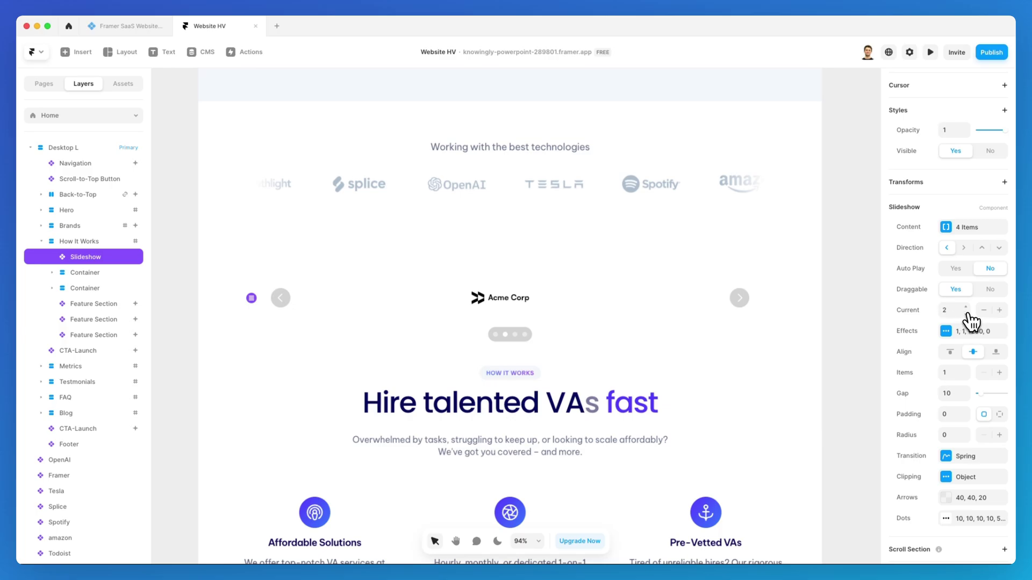
left_click(946, 332)
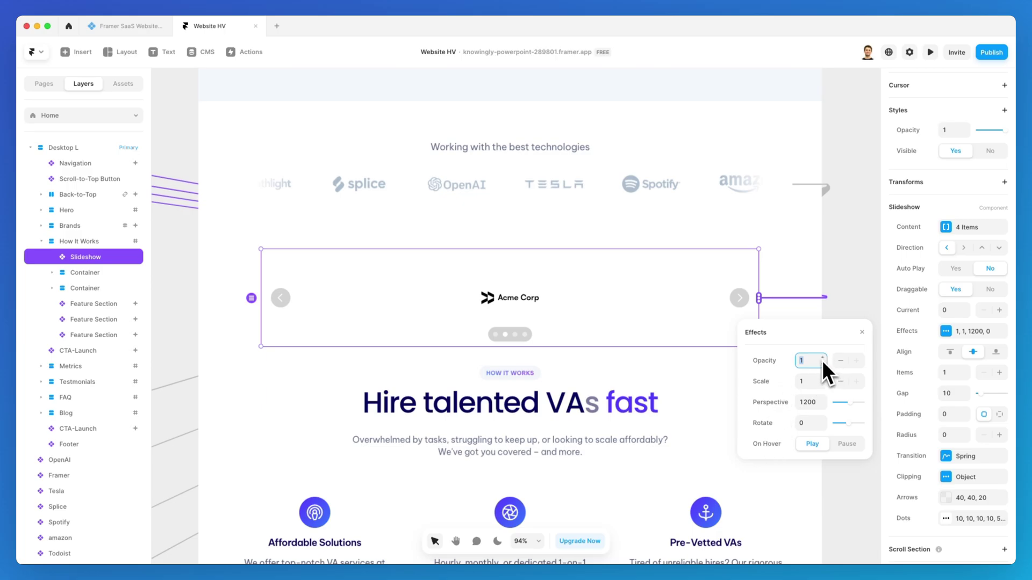
left_click(828, 386)
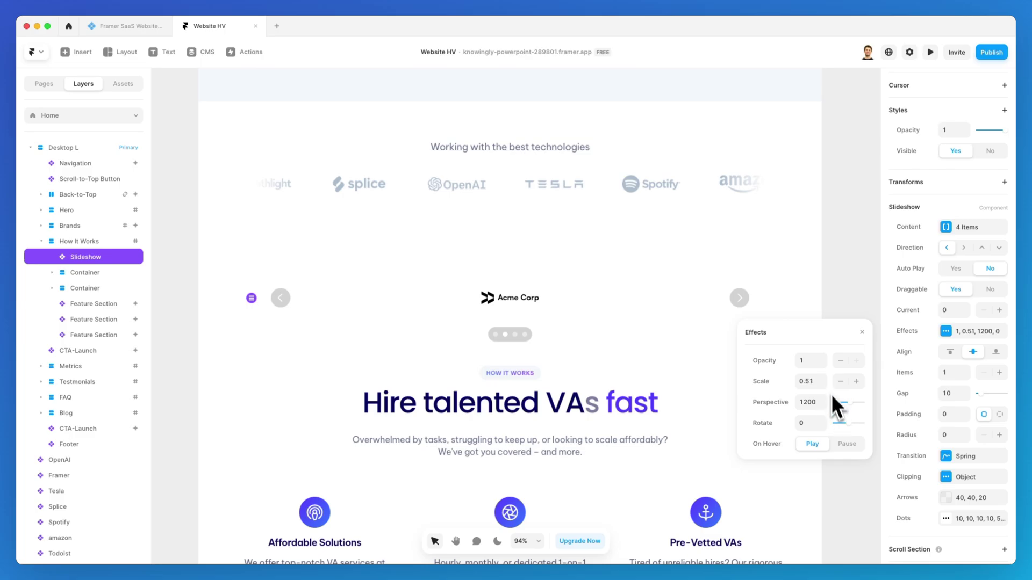
left_click(931, 51)
scroll(795, 362, "down", 4)
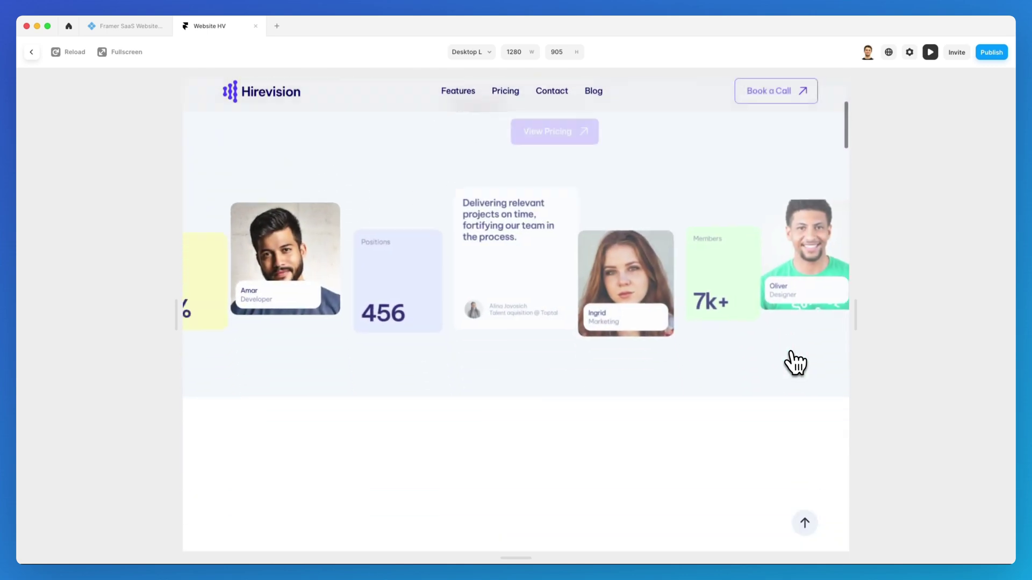
scroll(795, 362, "down", 3)
left_click(769, 436)
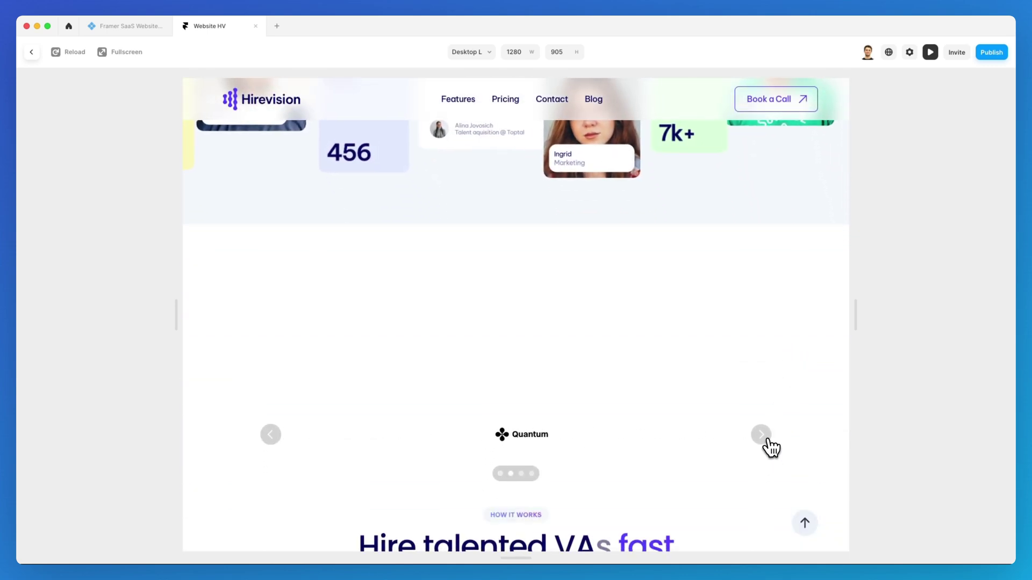
left_click(769, 438)
left_click(768, 438)
left_click(930, 54)
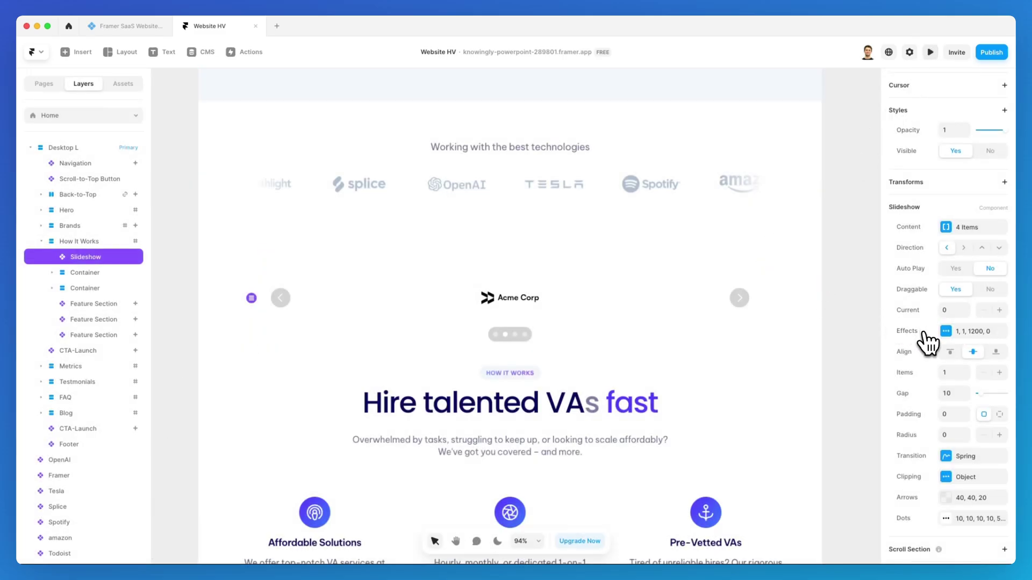
Top-align the slideshow and try visible-item counts from one to four.
left_click(950, 352)
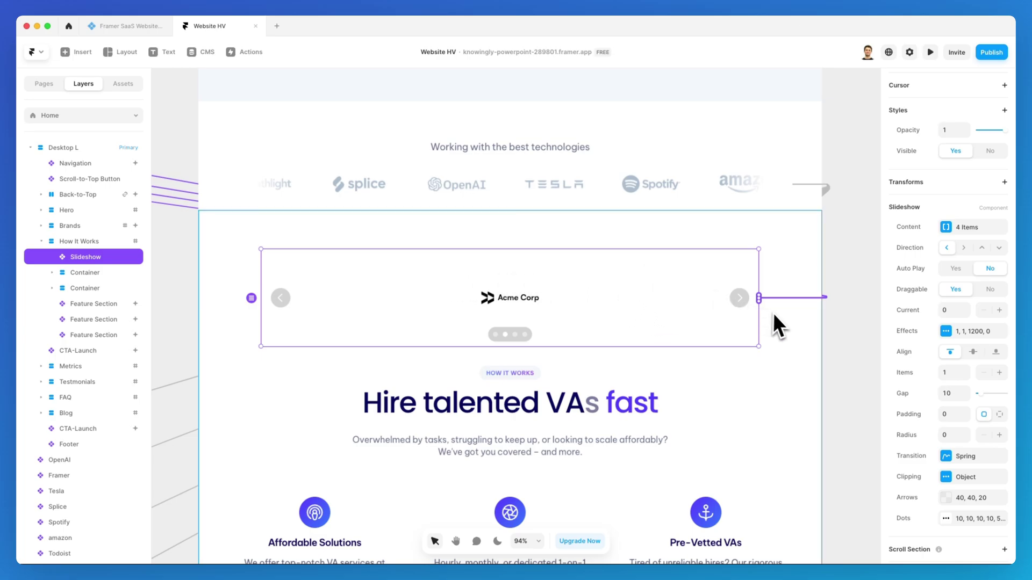
scroll(968, 333, "down", 2)
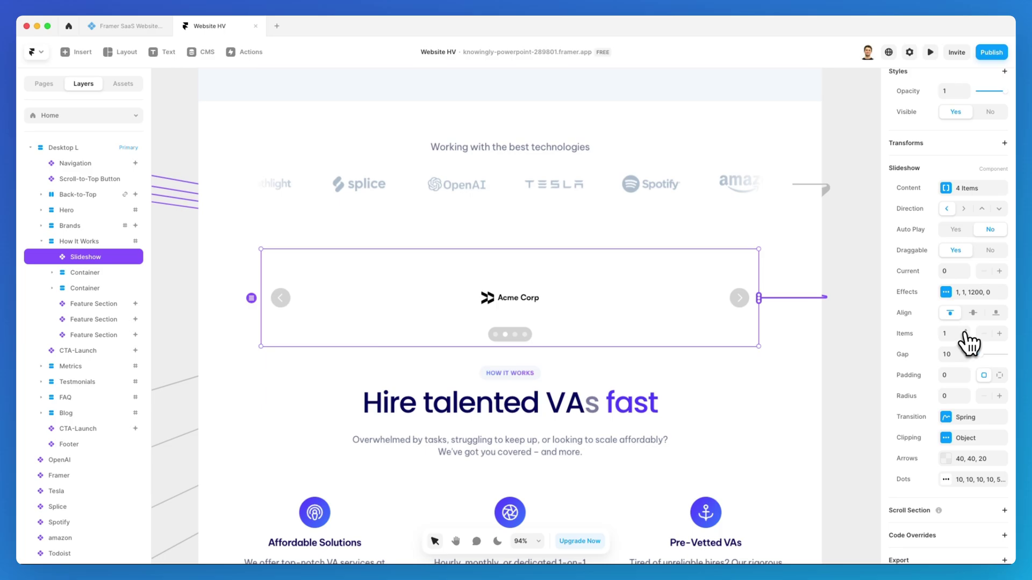
left_click(967, 331)
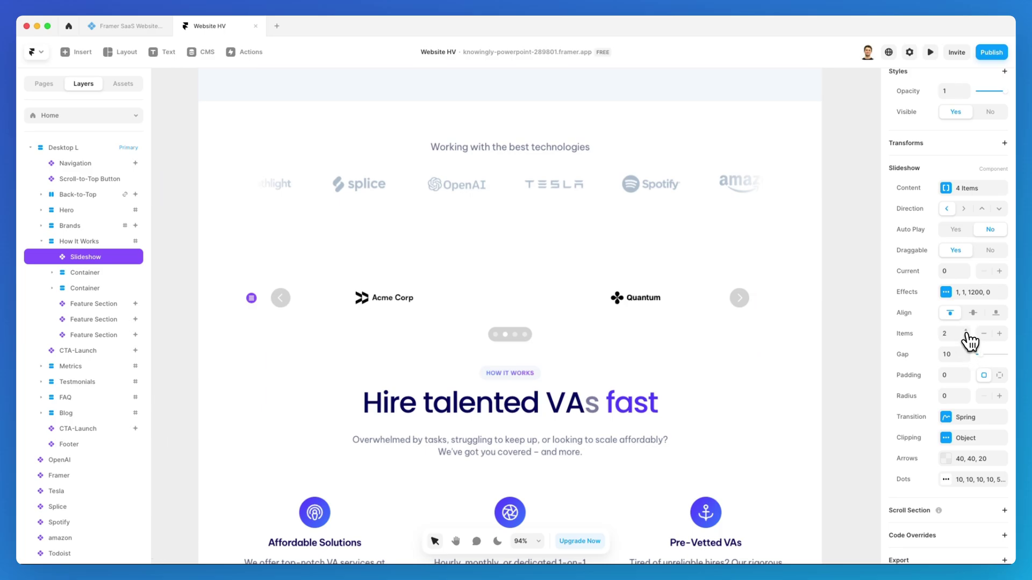
left_click(966, 331)
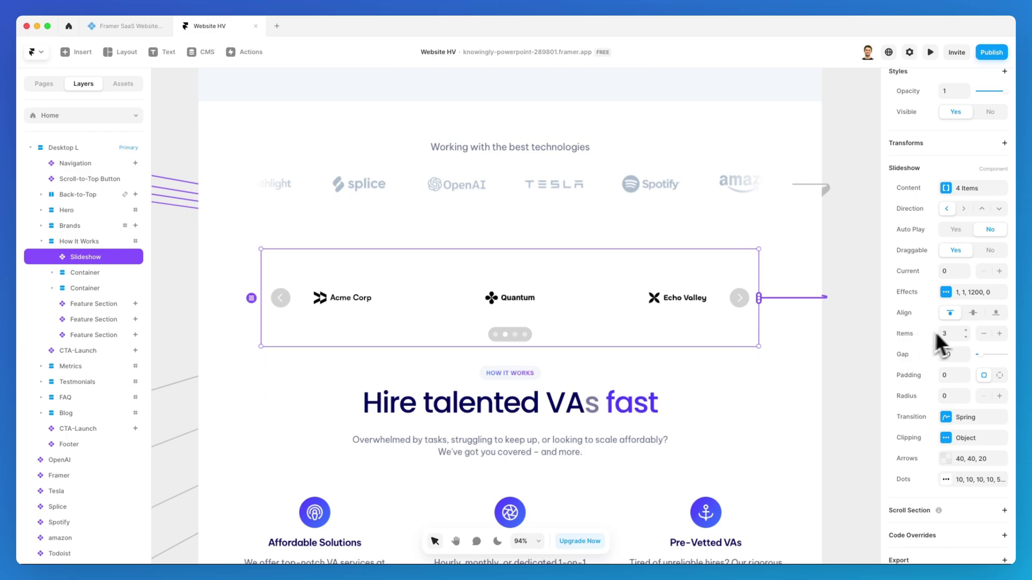
left_click(965, 333)
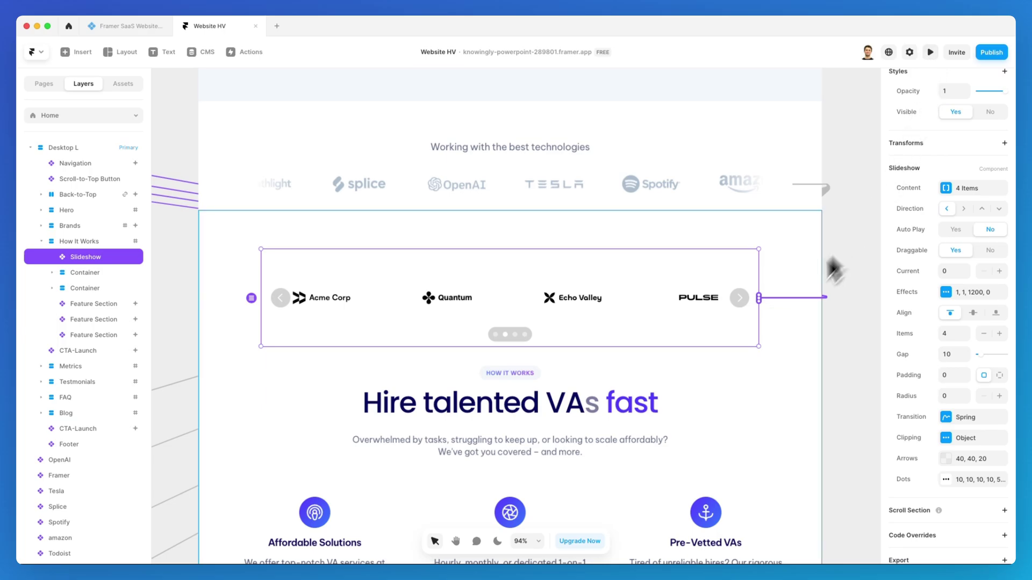
left_click(966, 337)
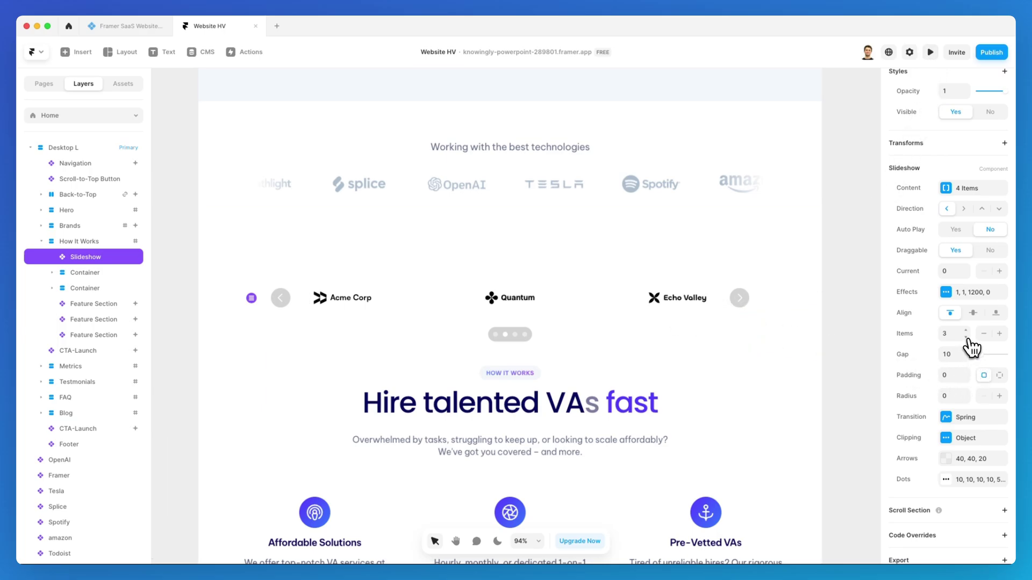
left_click(966, 337)
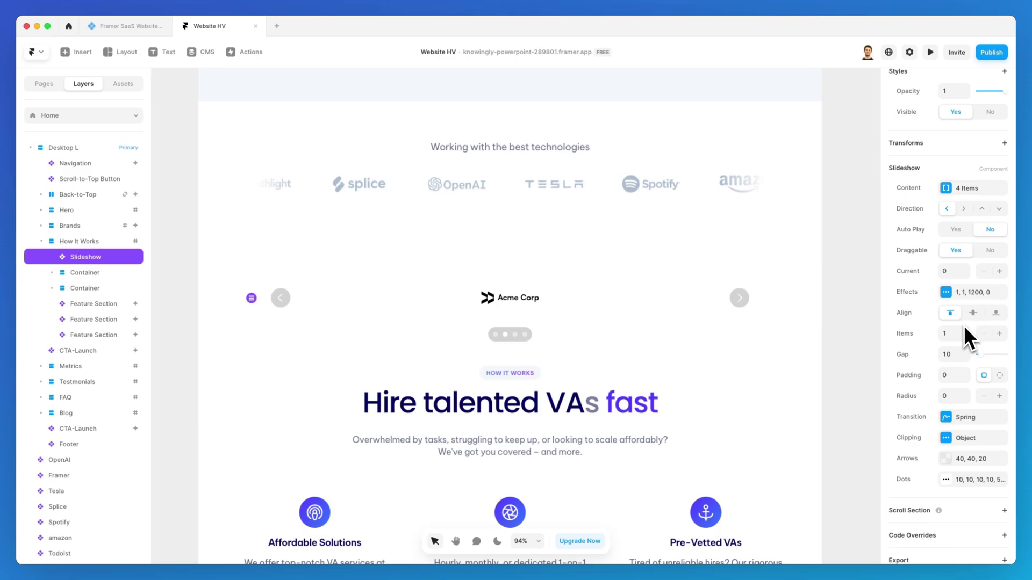
left_click(966, 337)
Show three logos at once and widen the Gap between them.
key("Up")
key("Up")
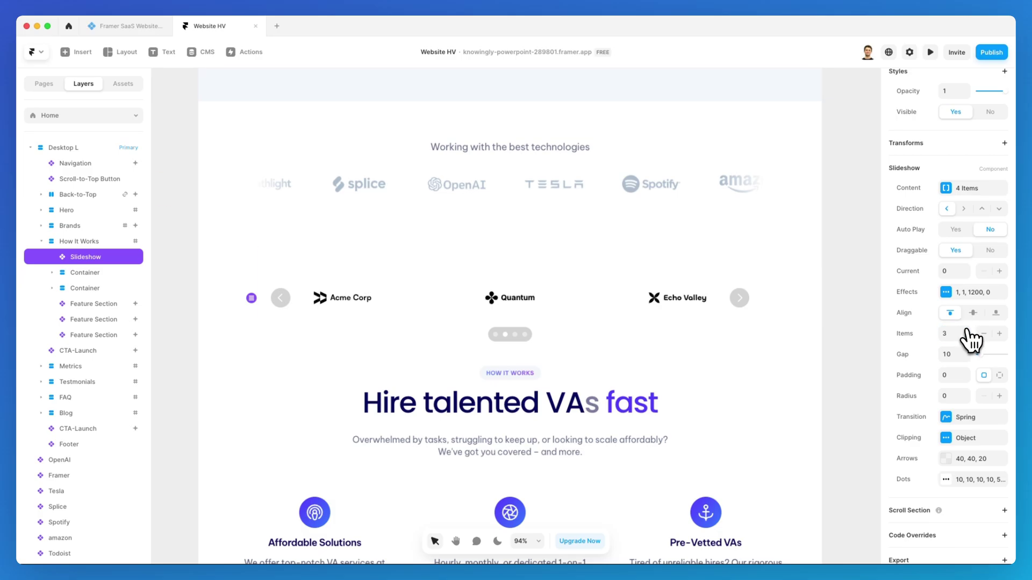
left_click(965, 338)
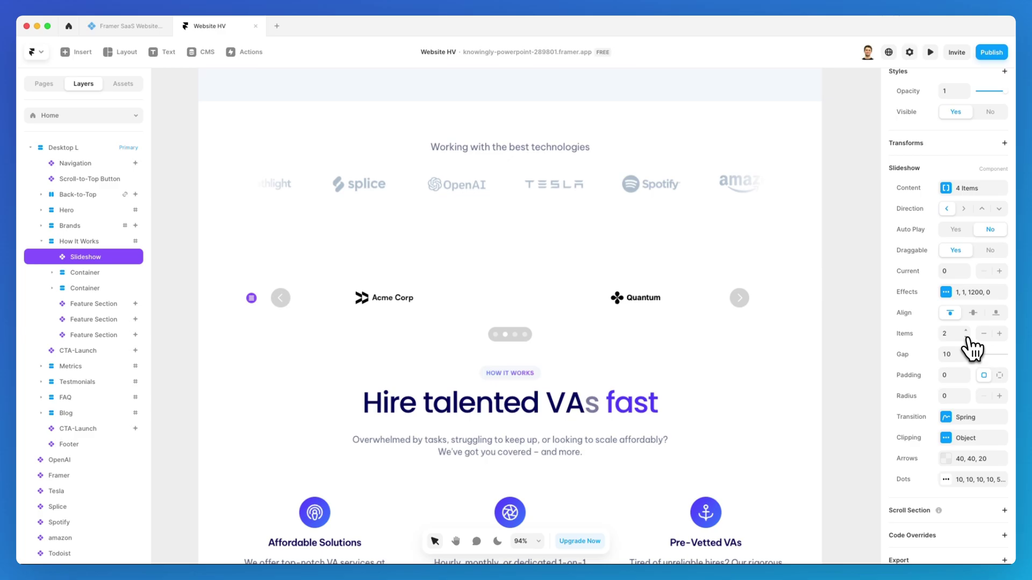
left_click(966, 338)
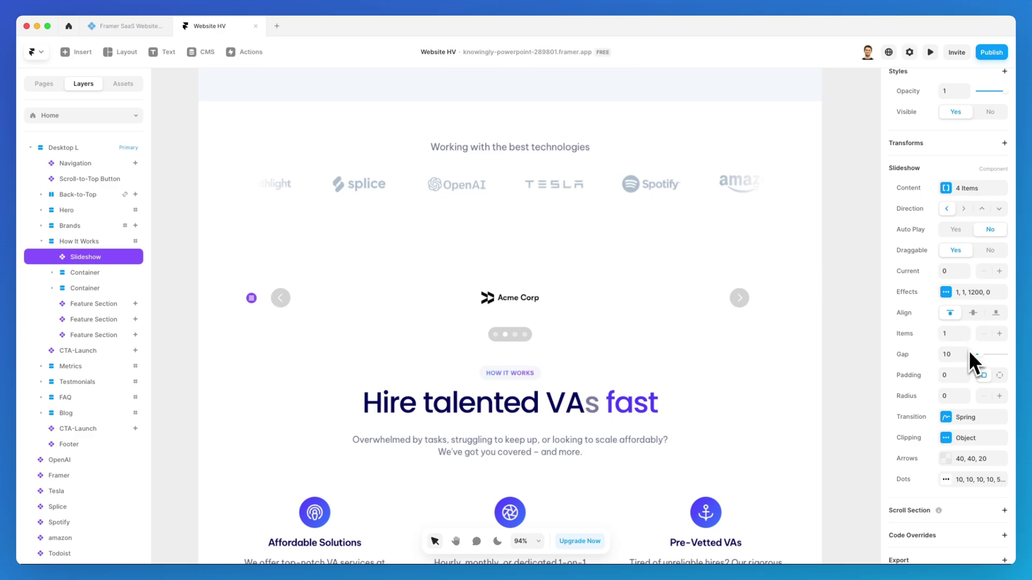
left_click(965, 331)
left_click(966, 330)
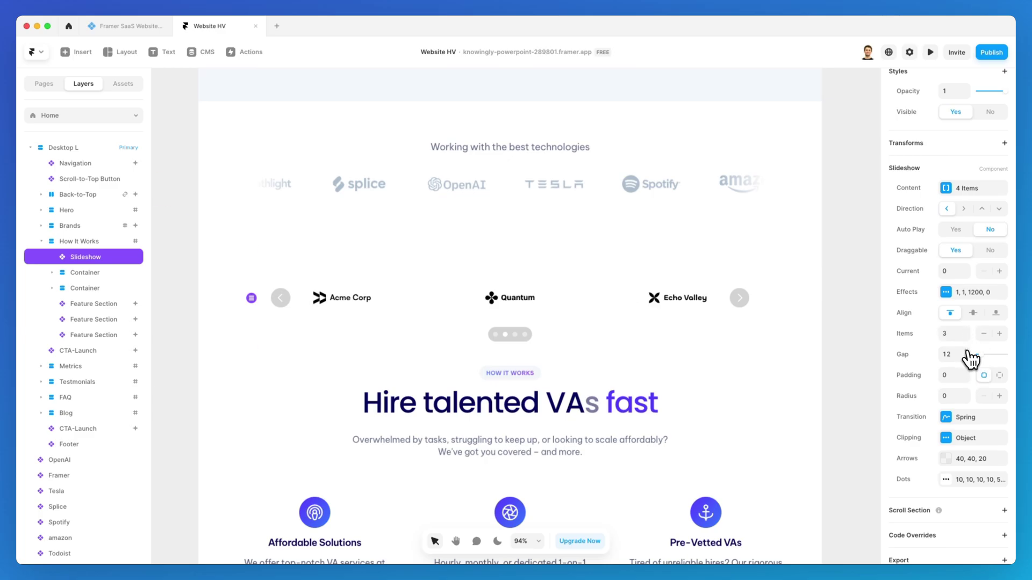
left_click_drag(968, 353, 985, 366)
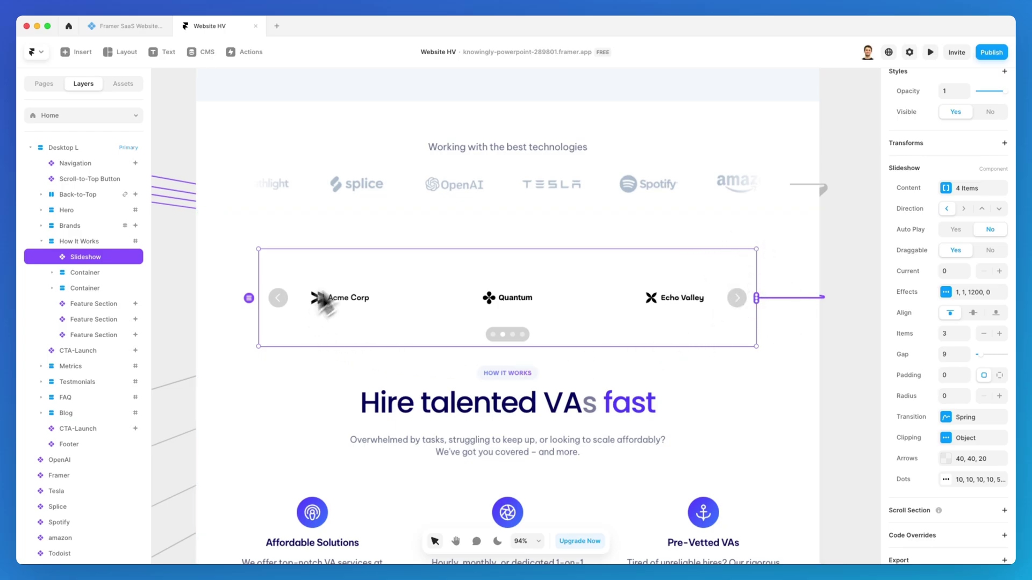
Bring the Slideshow Gap value down to 9.
scroll(709, 269, "right", 1)
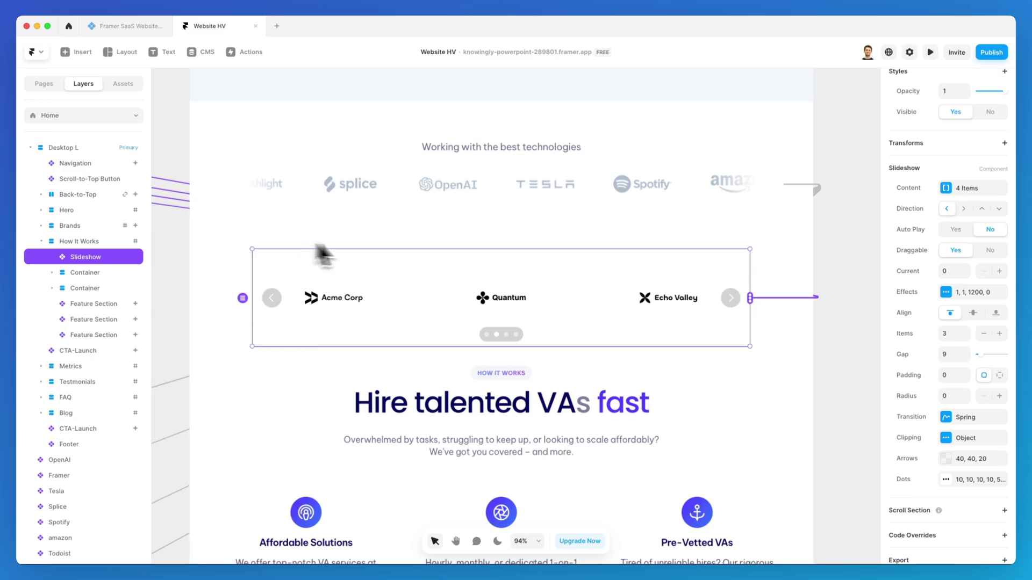
Check the Spring transition (stiffness 200, damping 40, mass 1) and set clipping to Overflow Hide with Fade No.
scroll(930, 371, "down", 1)
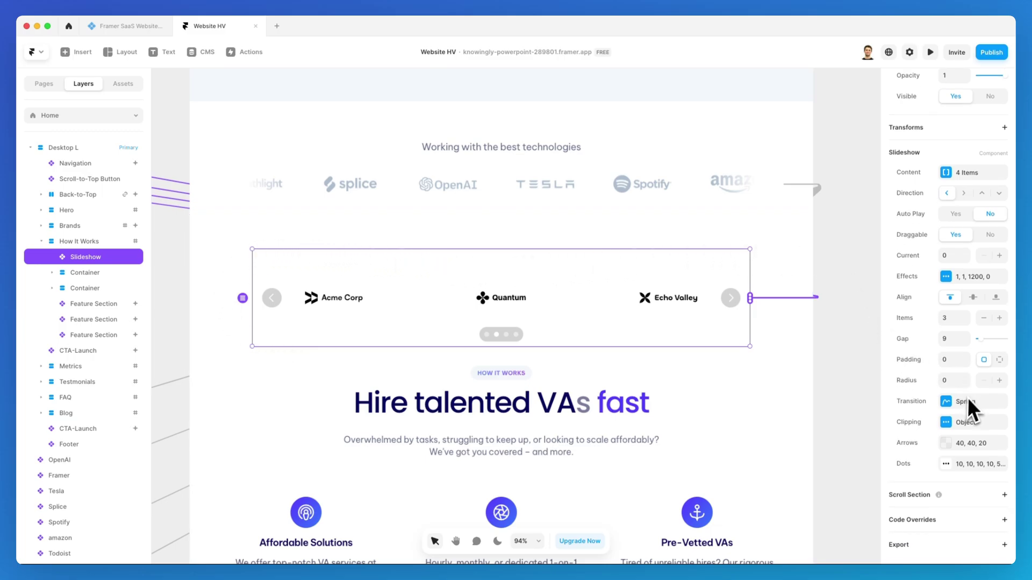
left_click(947, 402)
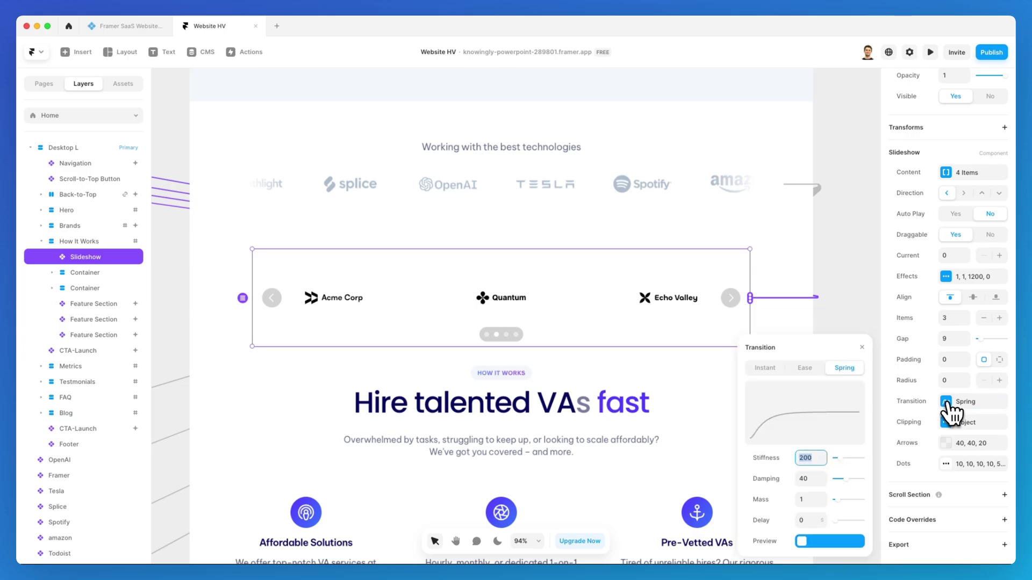
left_click_drag(819, 347, 804, 218)
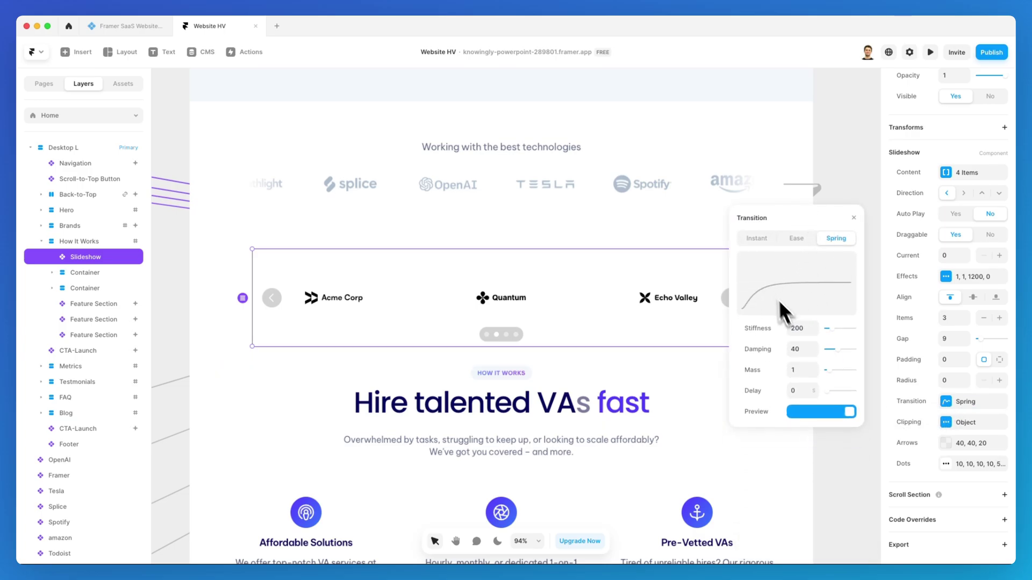
left_click(855, 221)
left_click(947, 425)
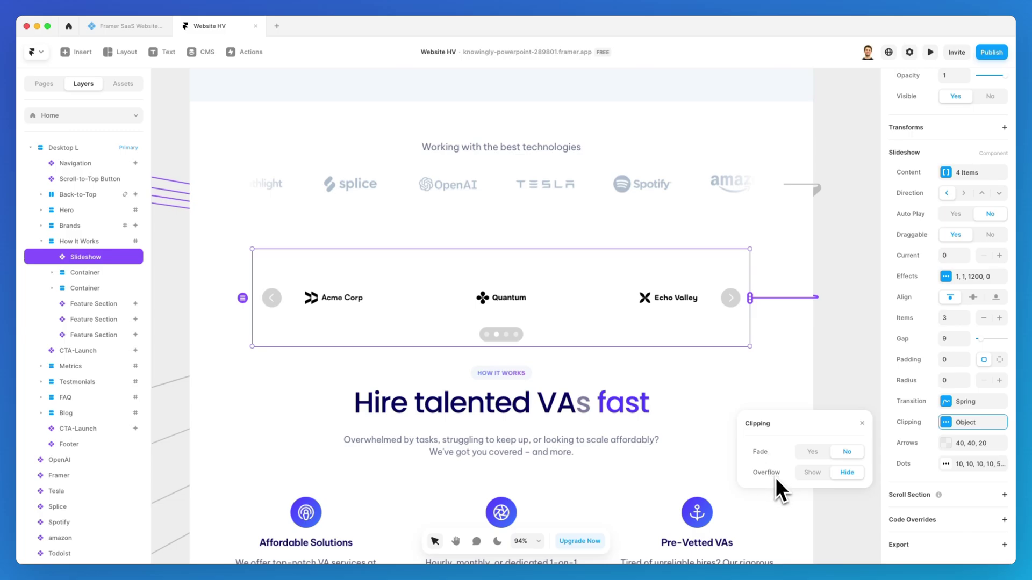
left_click(861, 424)
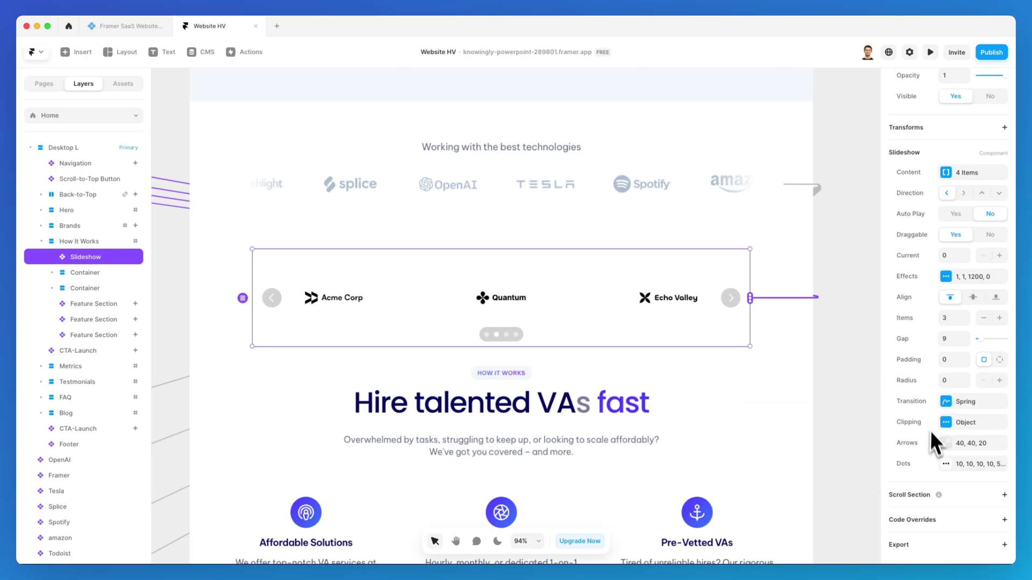
Give the arrows a 100% opaque black fill, size 34 and radius 500.
left_click(946, 444)
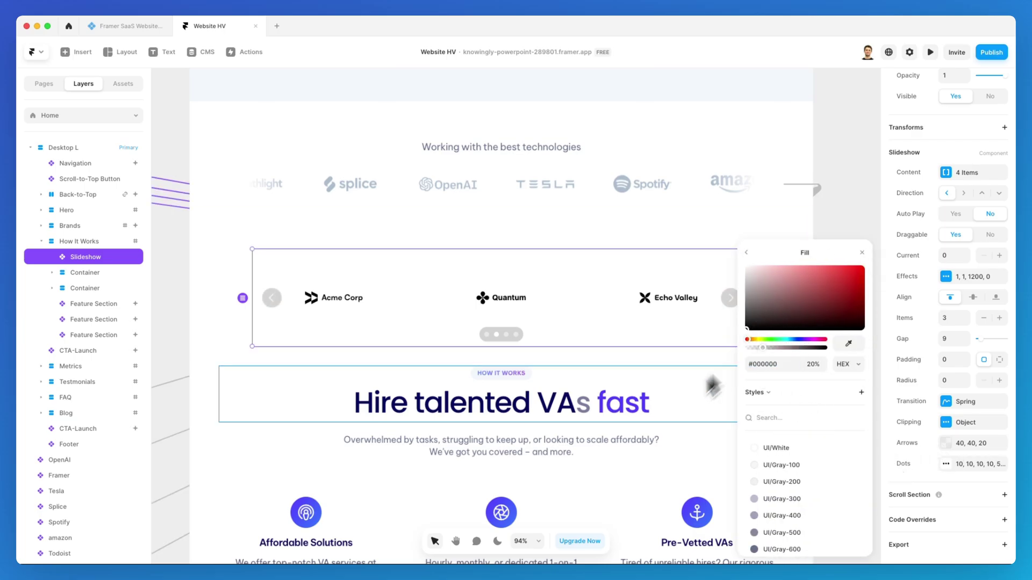
left_click_drag(764, 348, 886, 350)
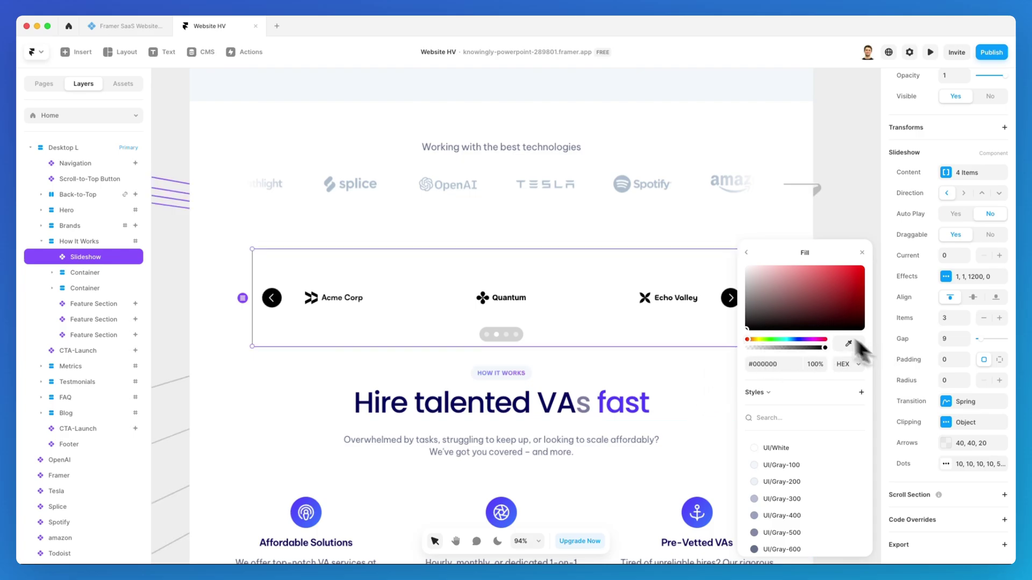
left_click(747, 253)
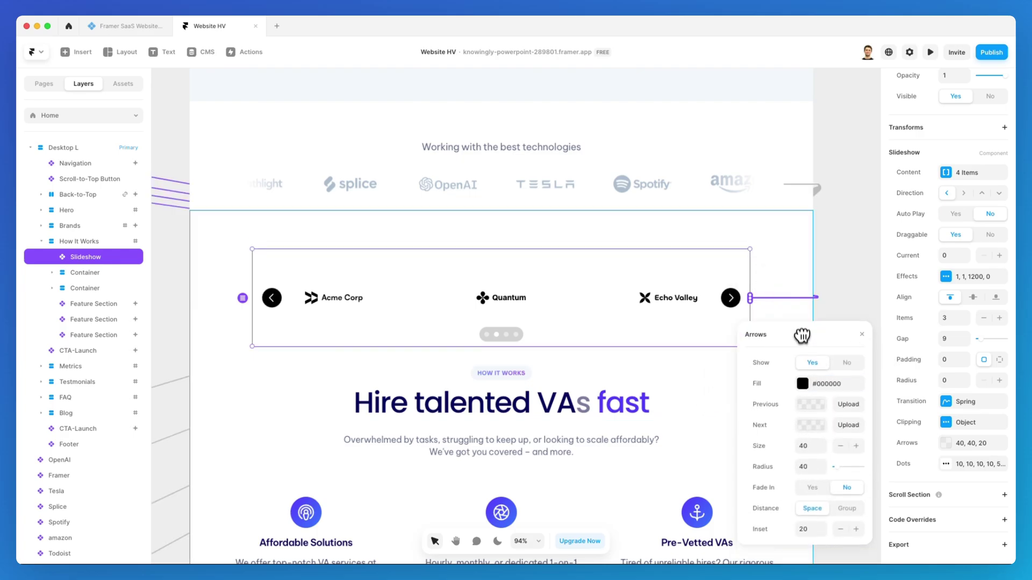
left_click(844, 227)
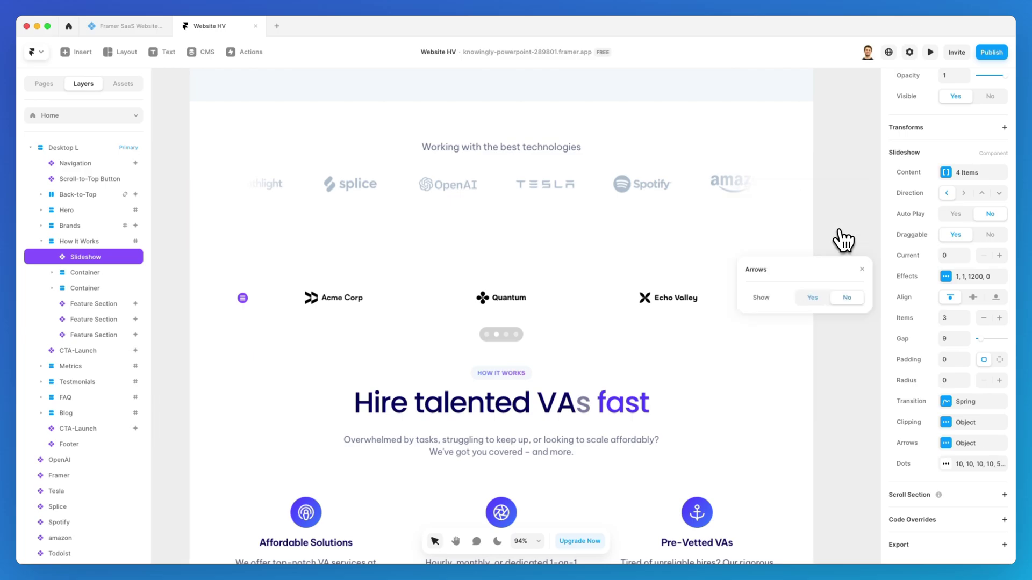
left_click(811, 299)
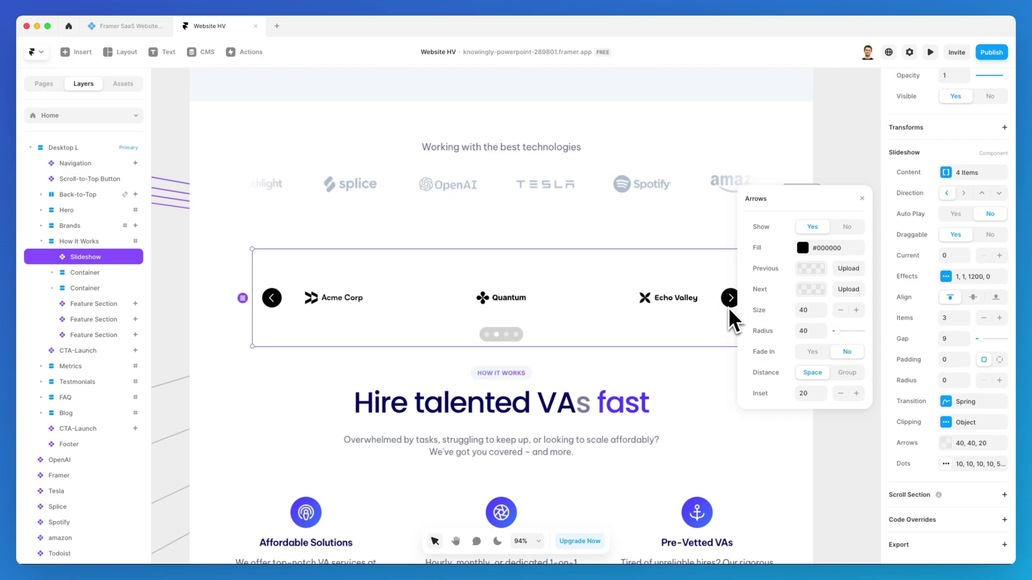
left_click_drag(823, 313, 813, 336)
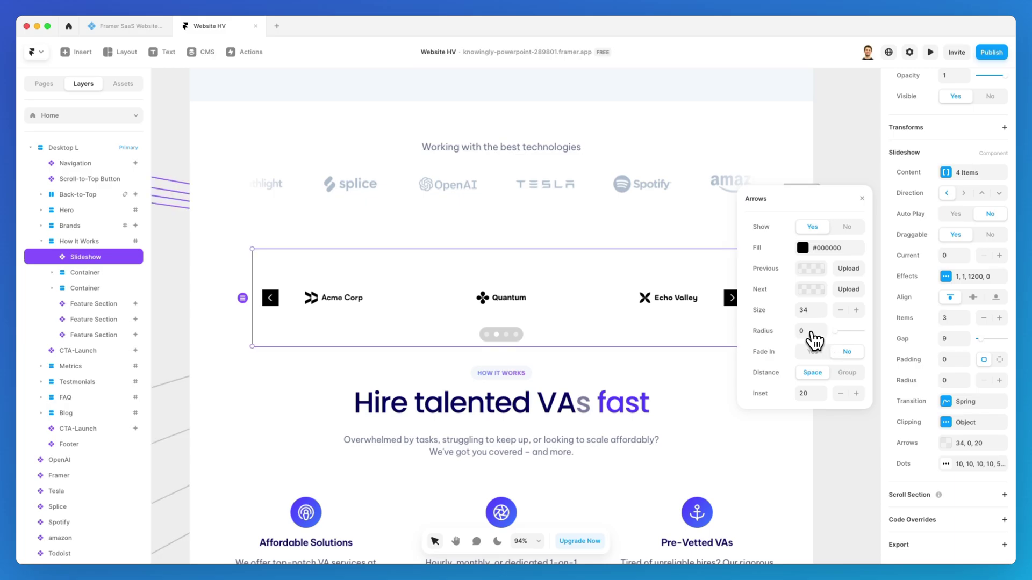
left_click_drag(814, 334, 872, 338)
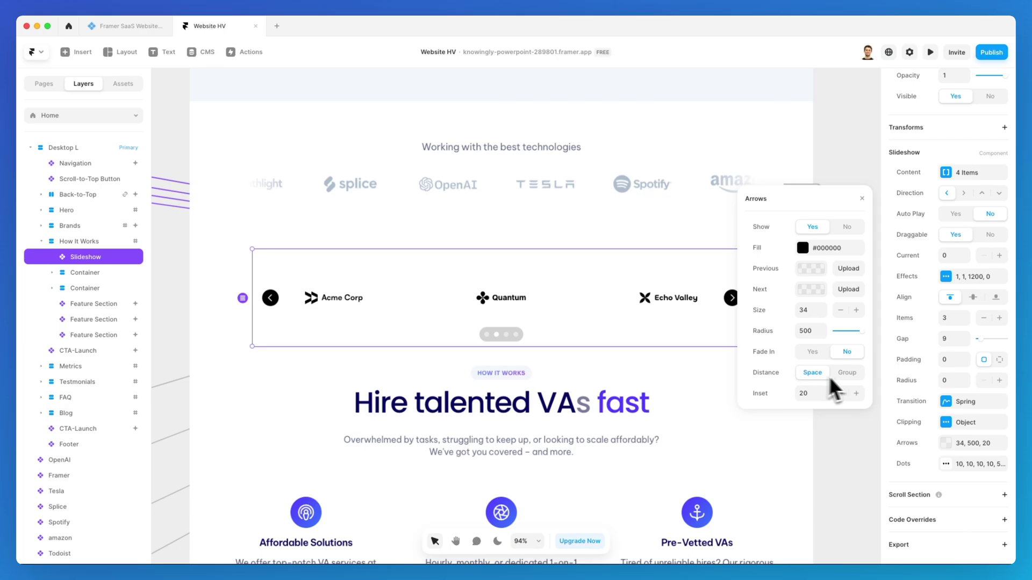
left_click(861, 200)
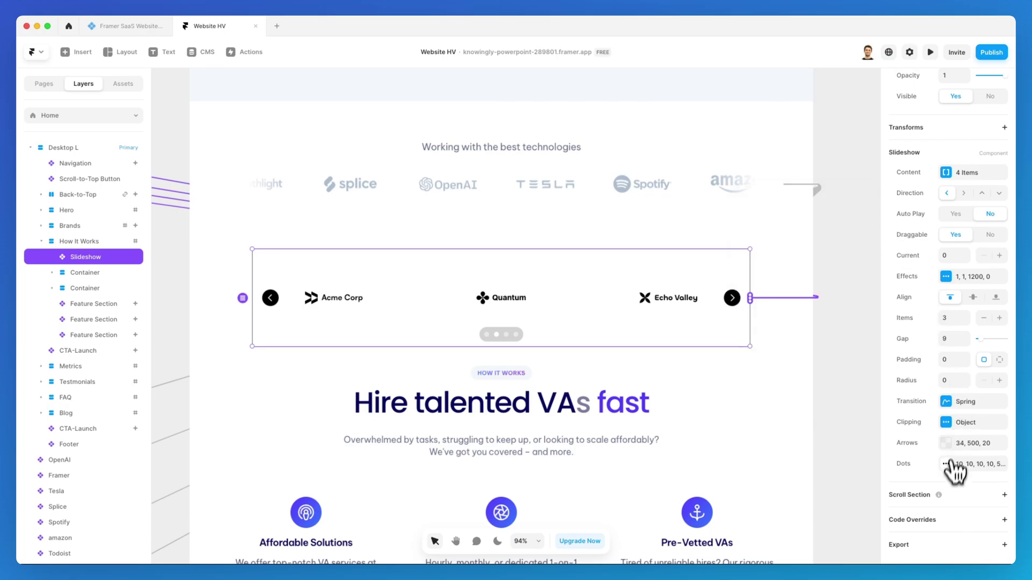
Set the slideshow dots to inset 14 and gap 14.
left_click(946, 464)
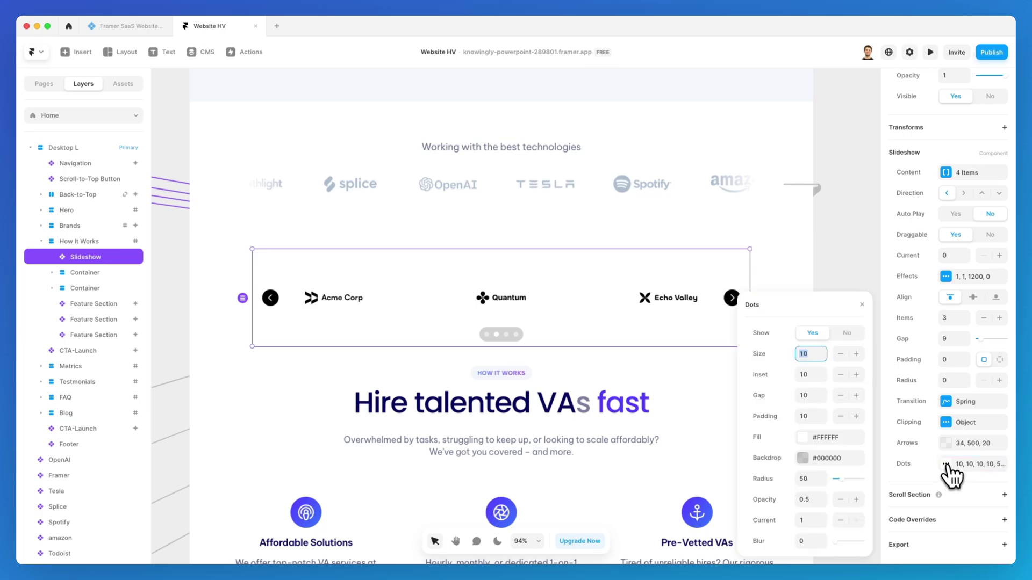
left_click_drag(801, 309, 761, 169)
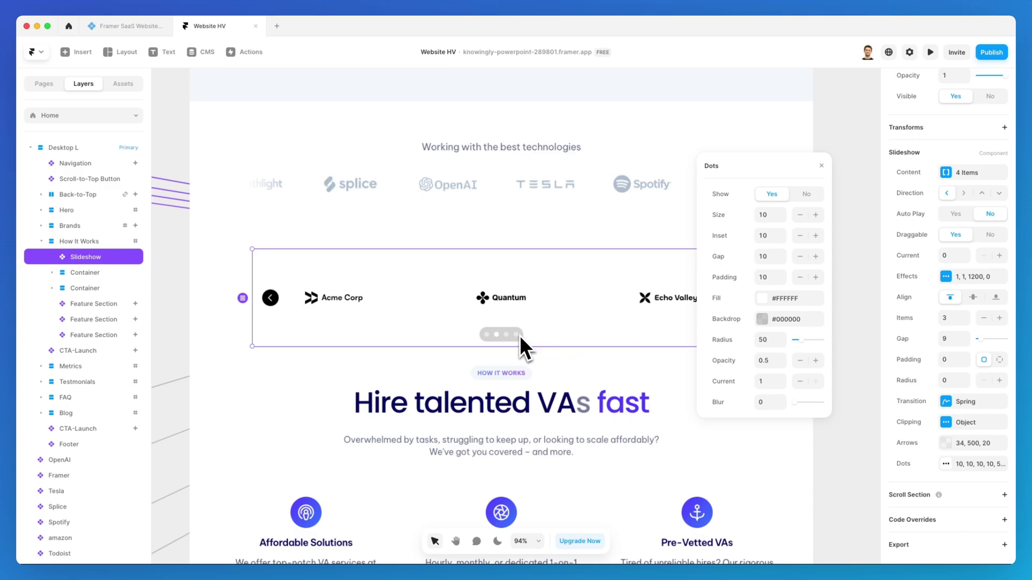
left_click(805, 194)
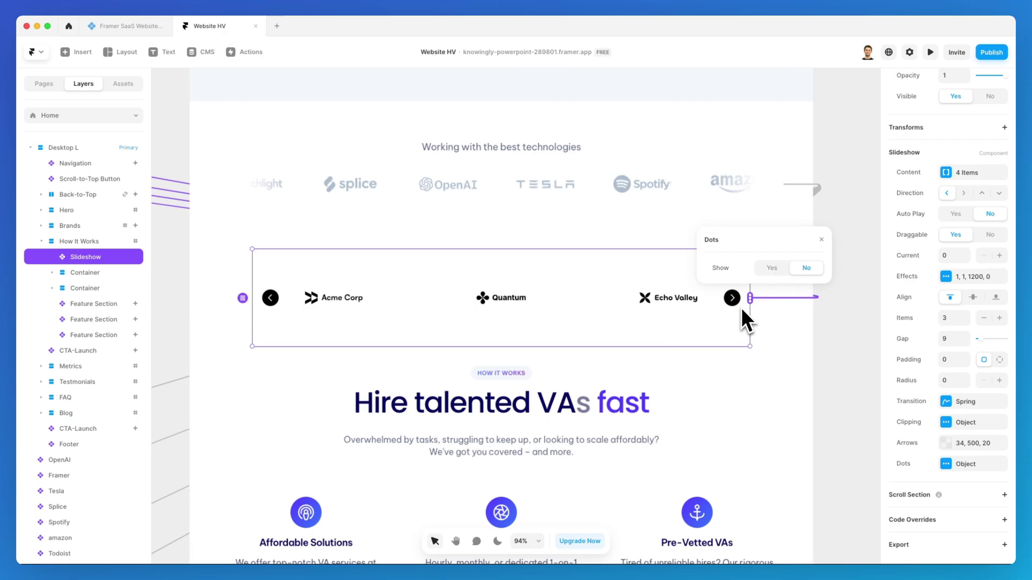
left_click(762, 270)
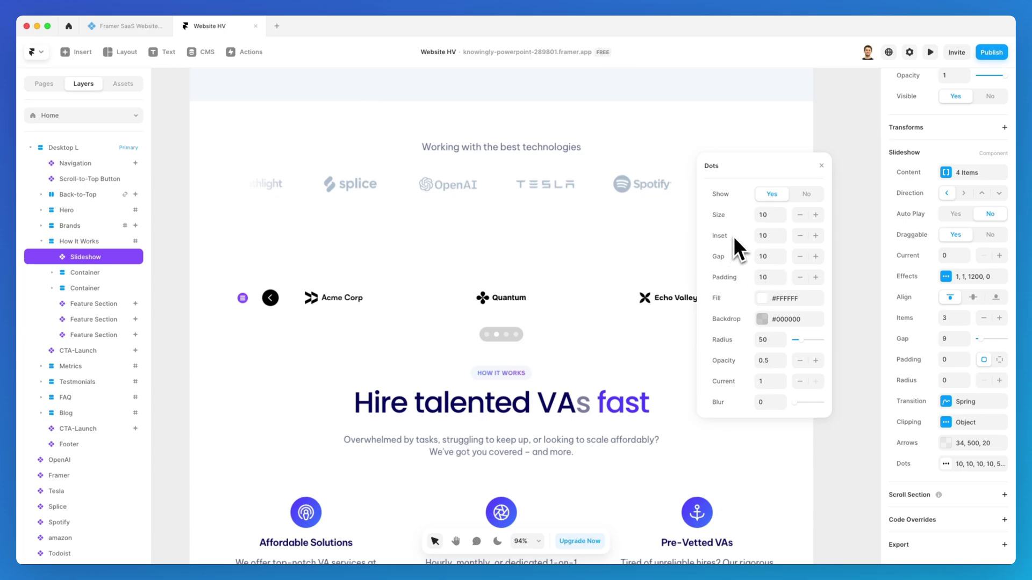
left_click(783, 212)
left_click(782, 232)
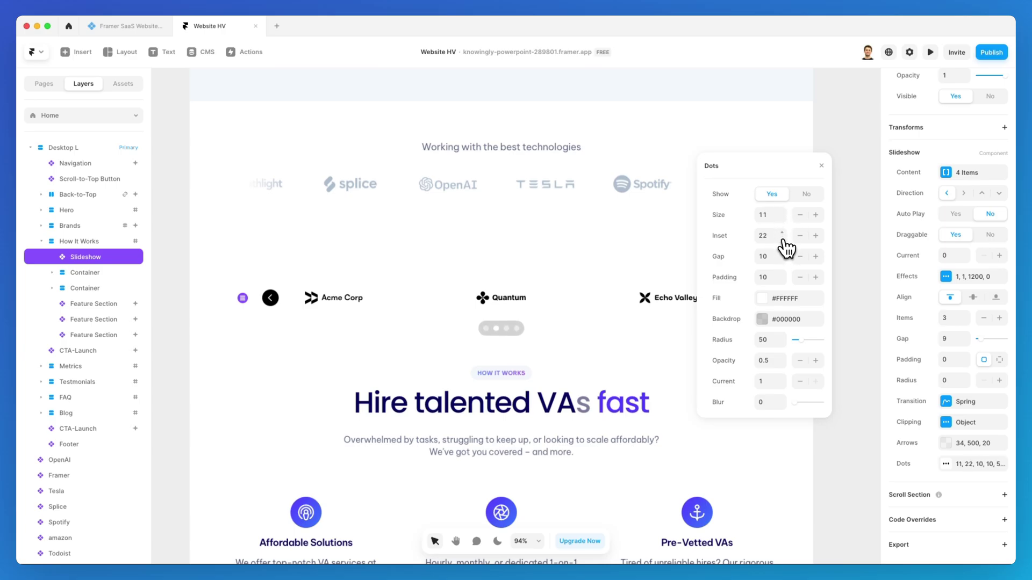
left_click(782, 240)
left_click(784, 254)
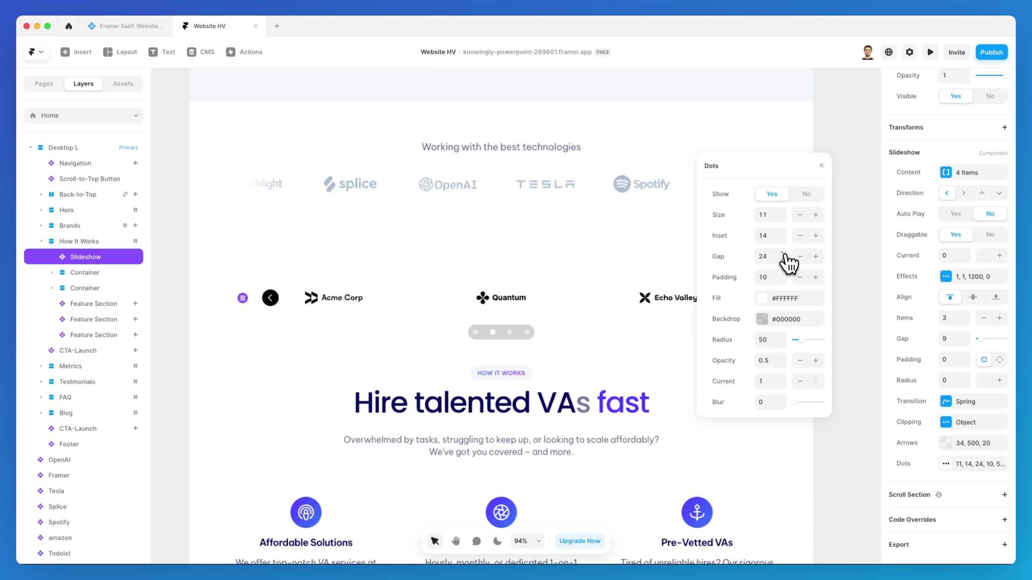
left_click_drag(784, 253, 785, 261)
Make the dots backdrop solid black and shrink the dots to size 7.
left_click(761, 319)
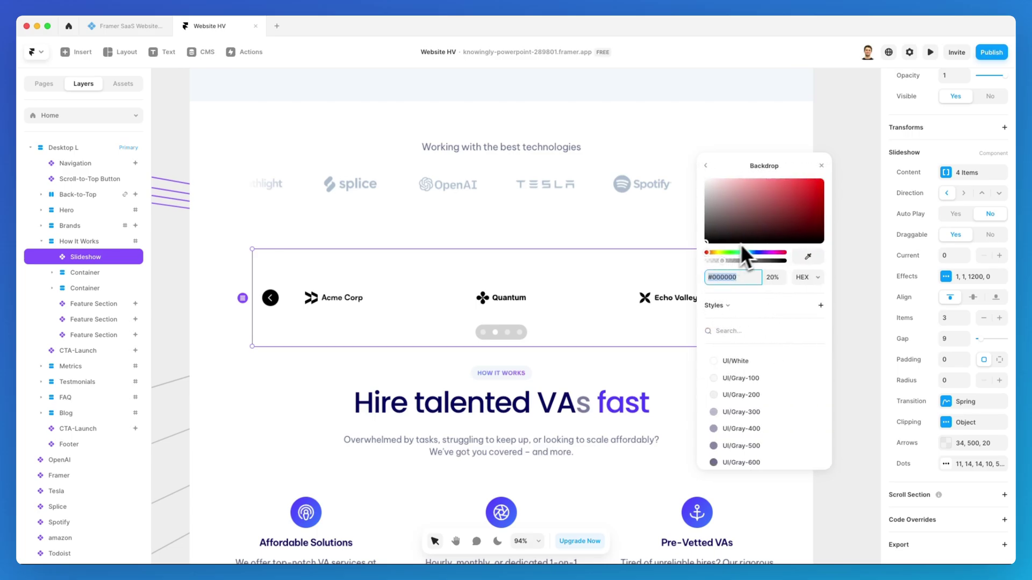
left_click_drag(740, 262, 799, 264)
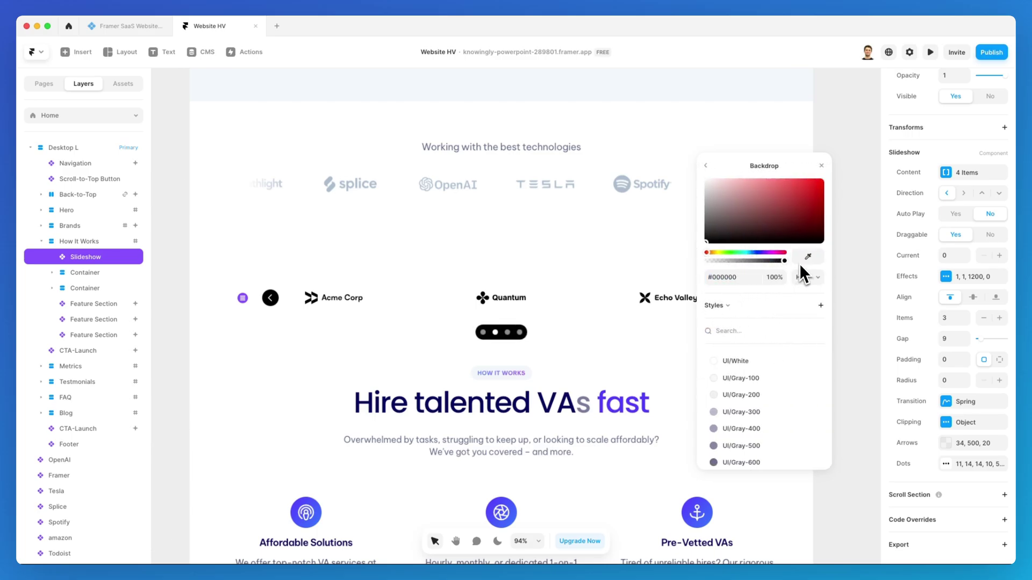
left_click(706, 166)
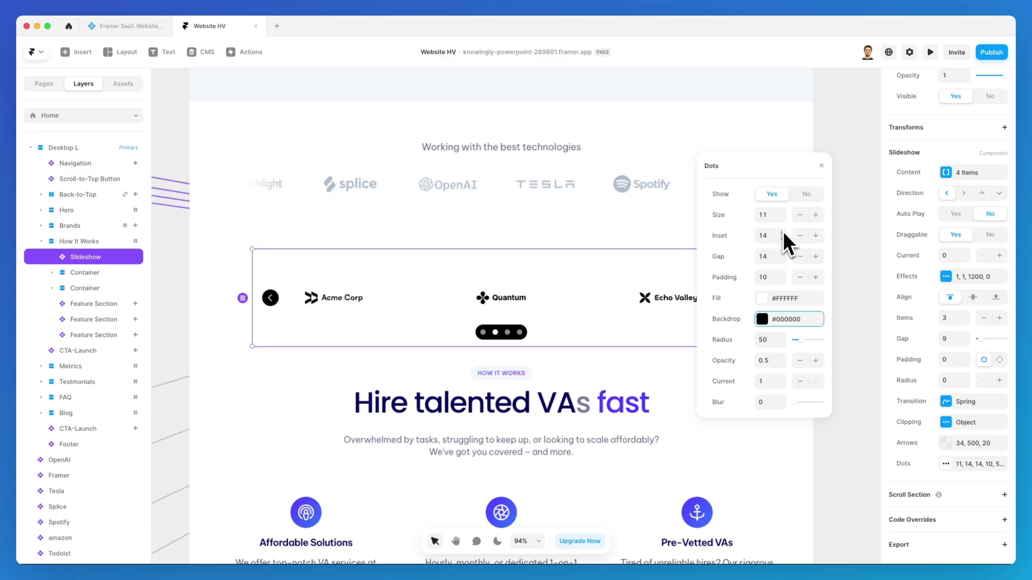
left_click_drag(782, 217, 788, 223)
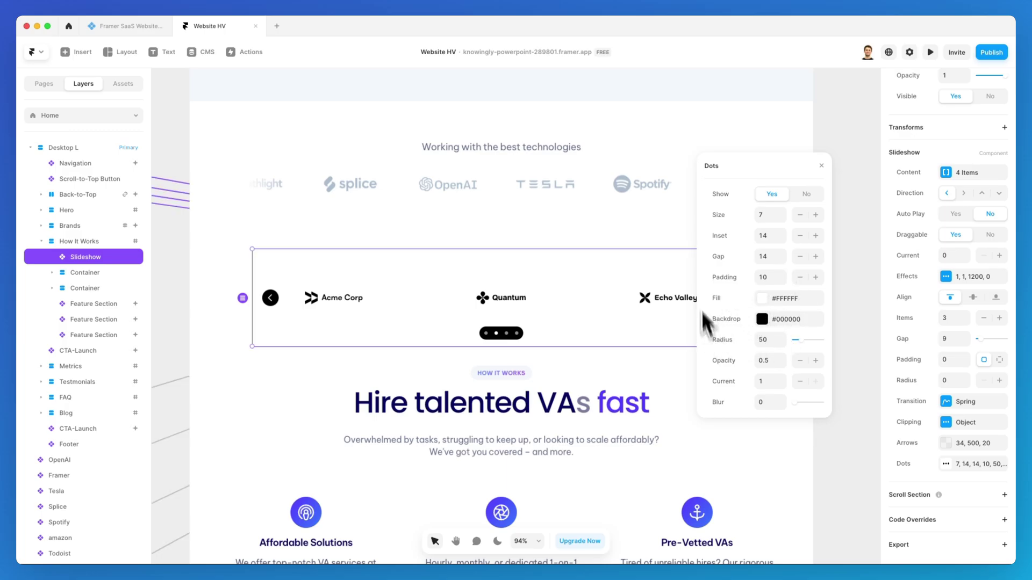
left_click(821, 166)
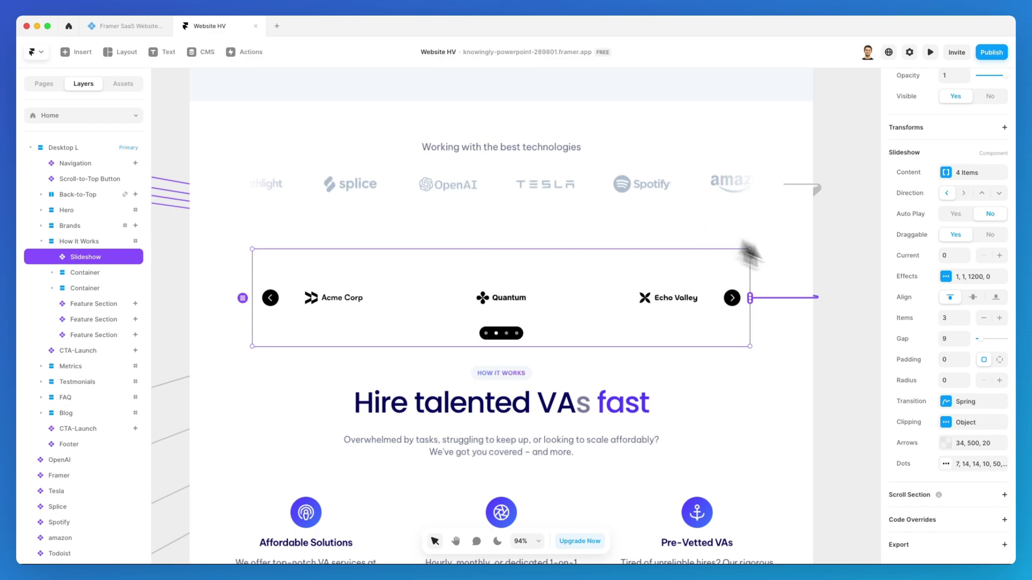
scroll(396, 350, "up", 5)
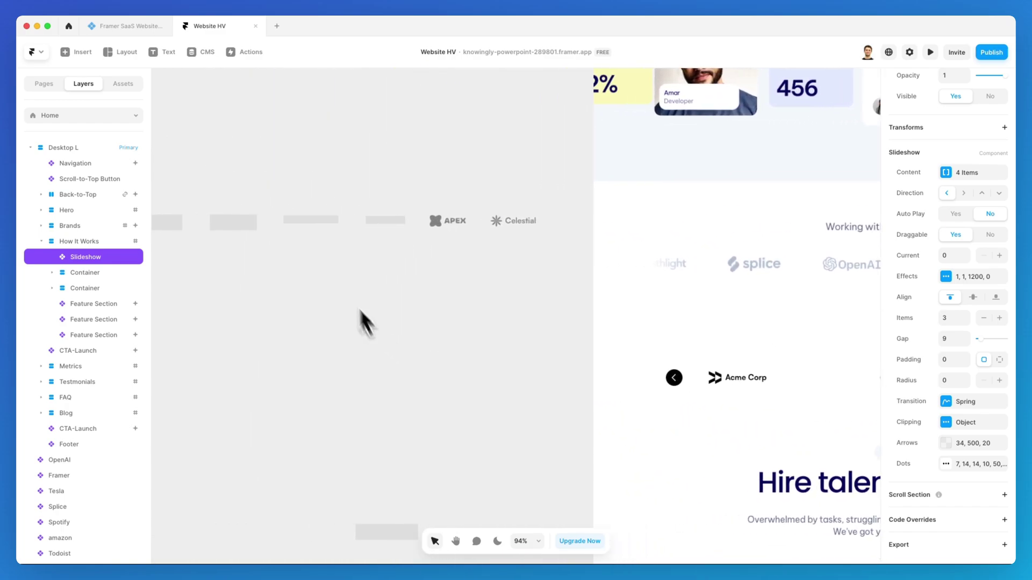
scroll(370, 321, "right", 10)
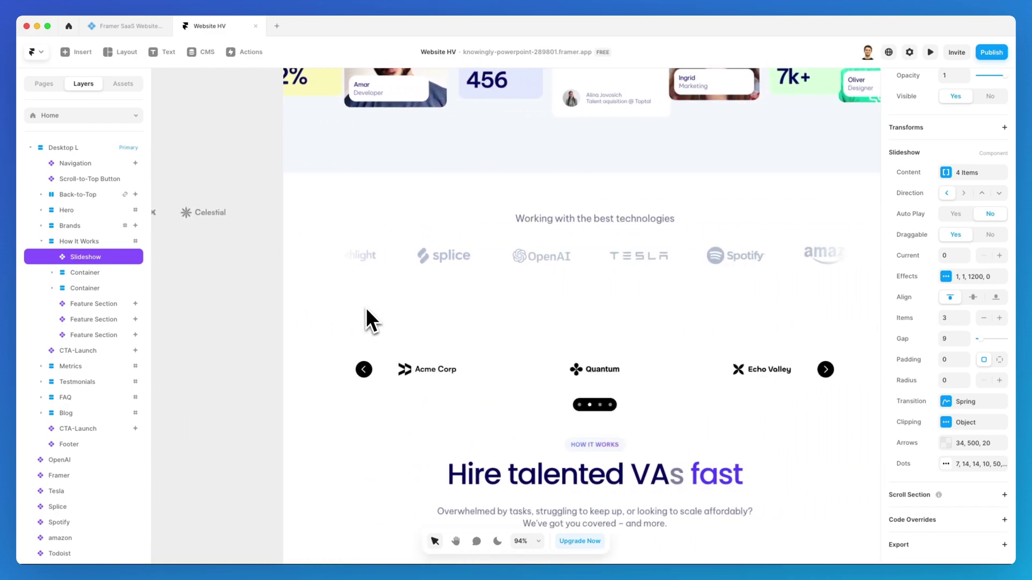
scroll(366, 309, "down", 3)
scroll(366, 309, "right", 3)
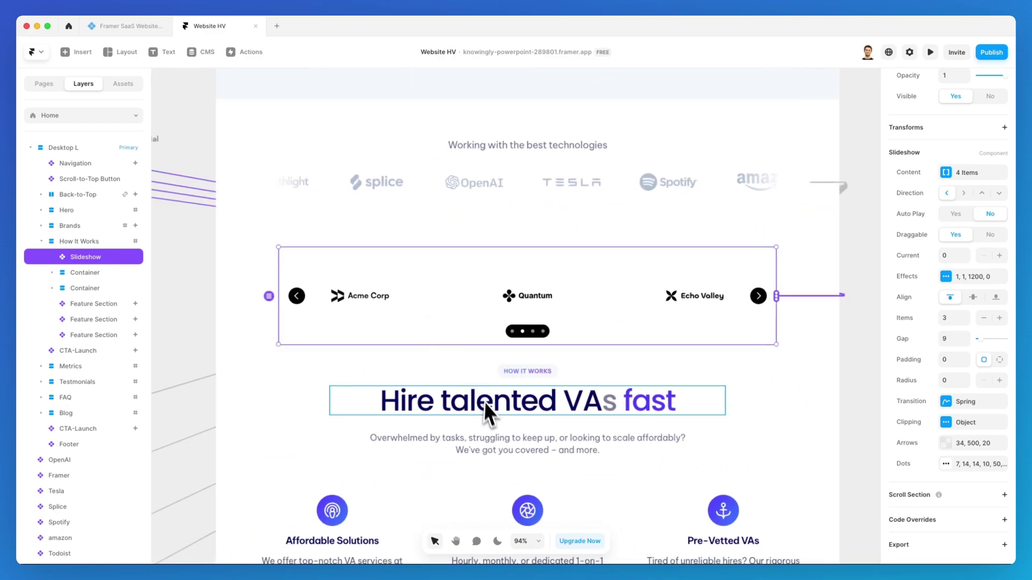